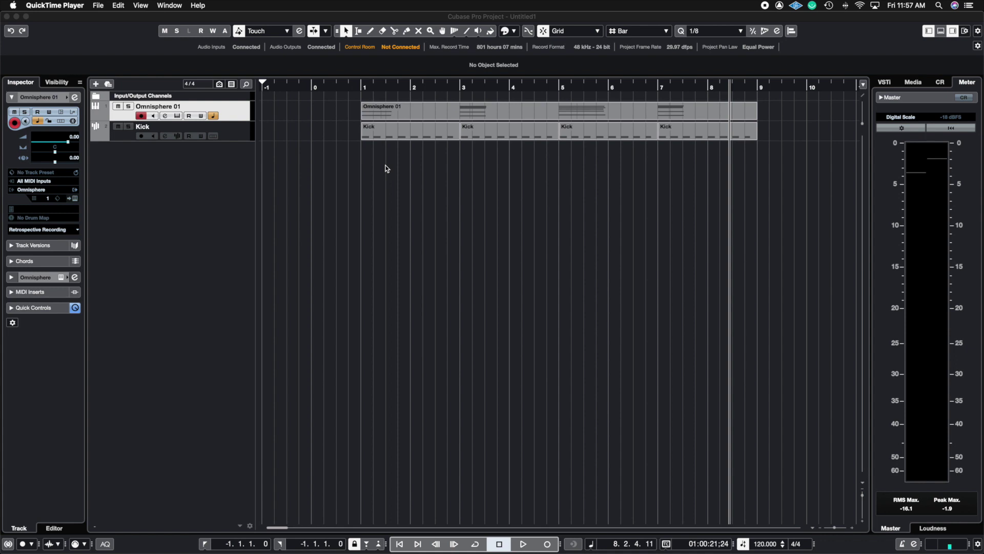
- Move the playhead to the project start at 0.1.1.0
{"action": "left_click", "coordinate": [313, 86]}
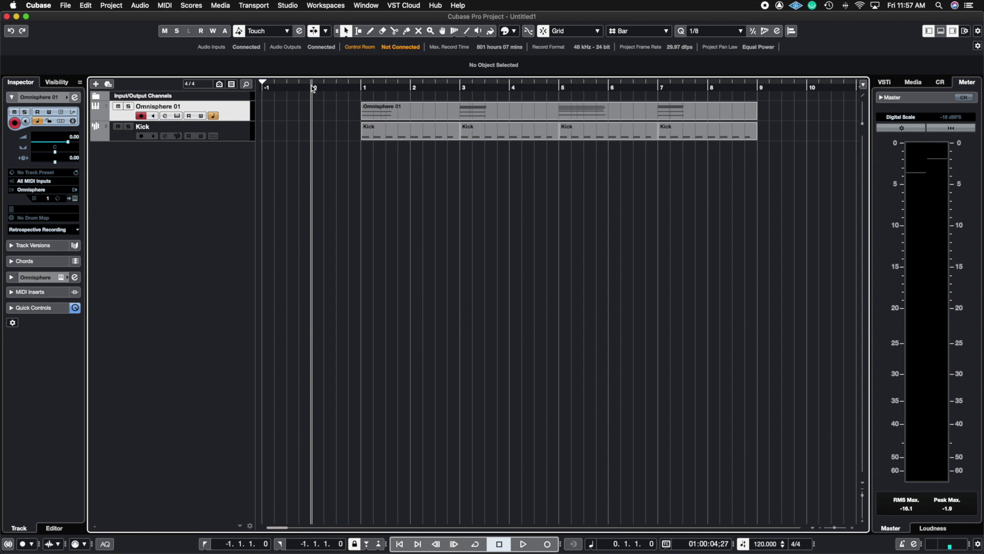
- Play the Omnisphere 01 and Kick parts, stopping near the end of bar 8
{"action": "key", "text": "space"}
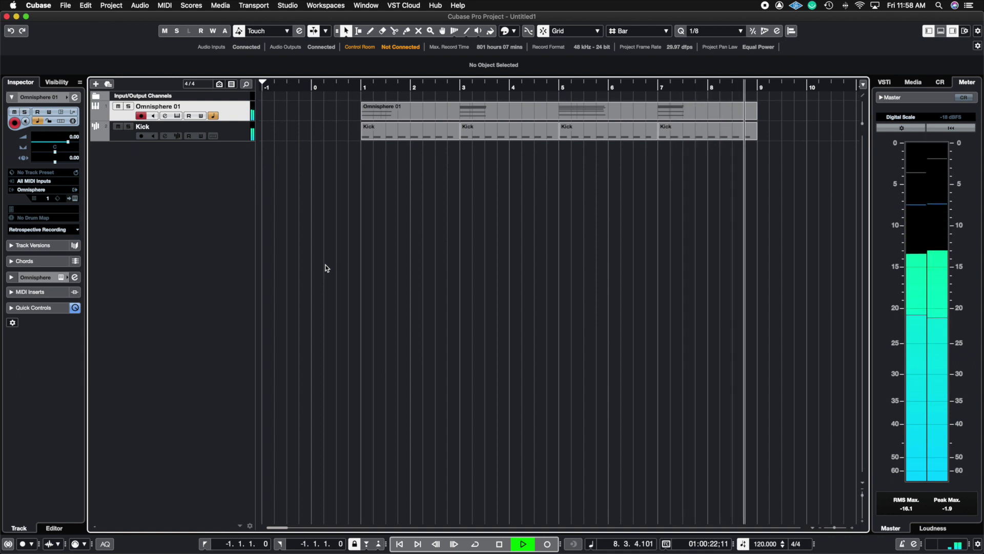
{"action": "key", "text": "space"}
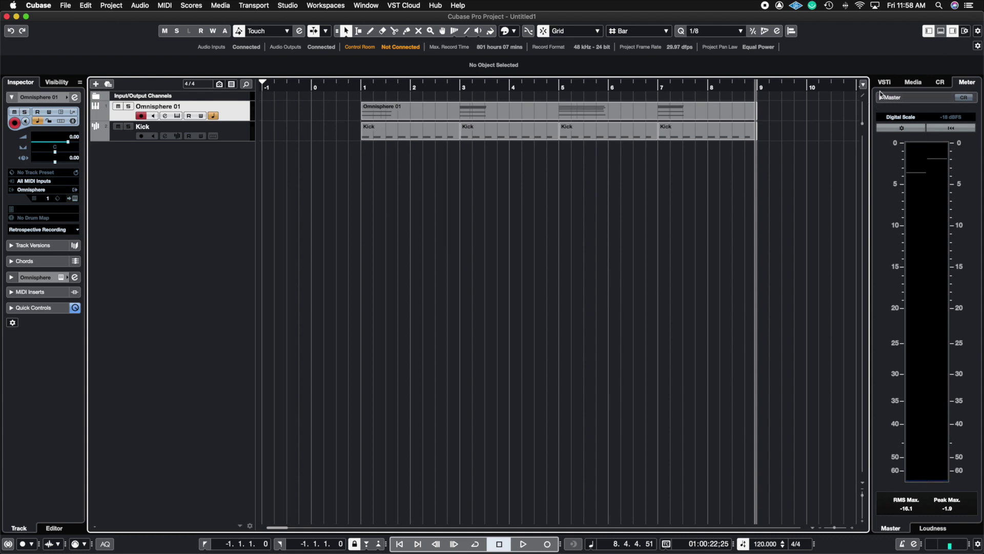
- Show the MixConsole in the Lower Zone and open the Omnisphere 01 Channel Settings window
{"action": "left_click", "coordinate": [941, 33]}
{"action": "left_click", "coordinate": [166, 528]}
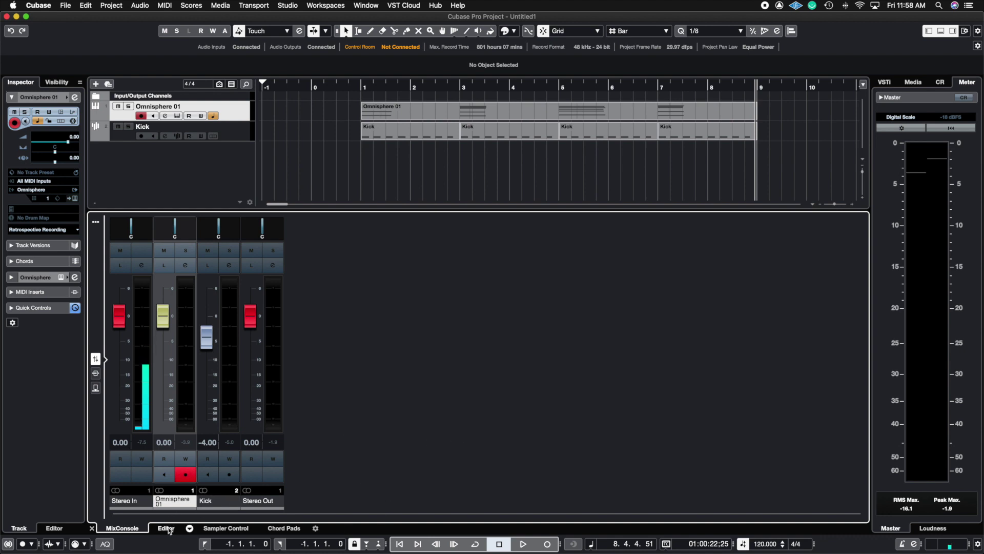
{"action": "left_click", "coordinate": [404, 115]}
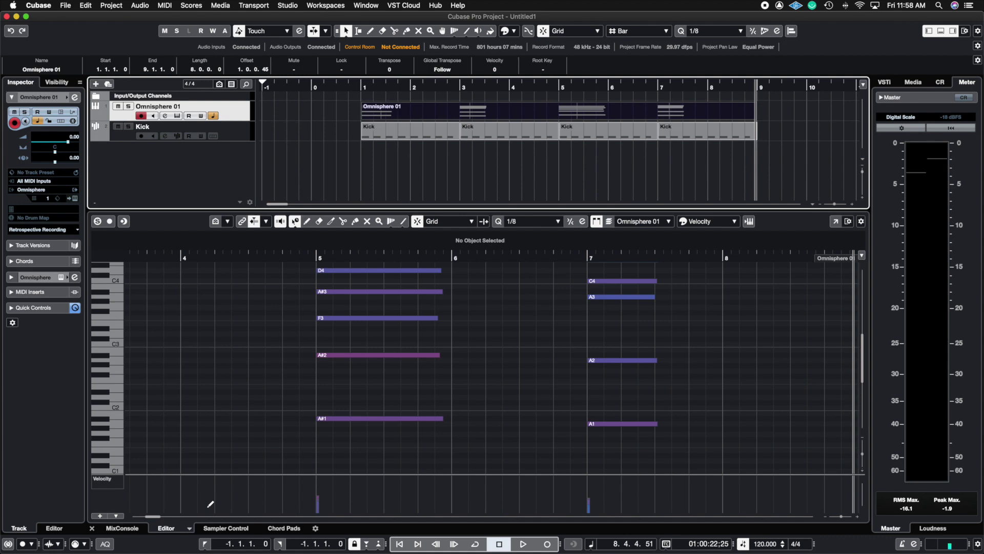
{"action": "left_click", "coordinate": [119, 529]}
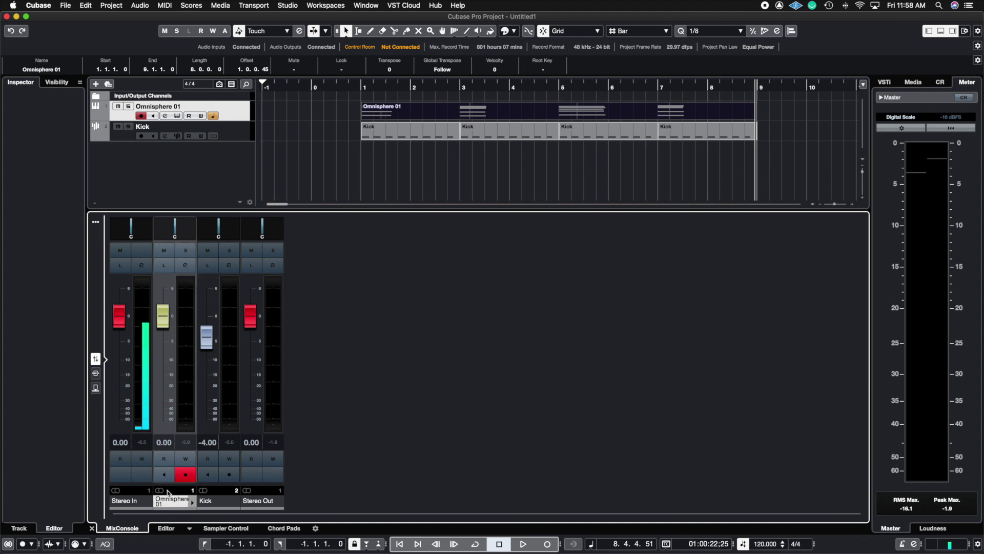
{"action": "left_click", "coordinate": [185, 265]}
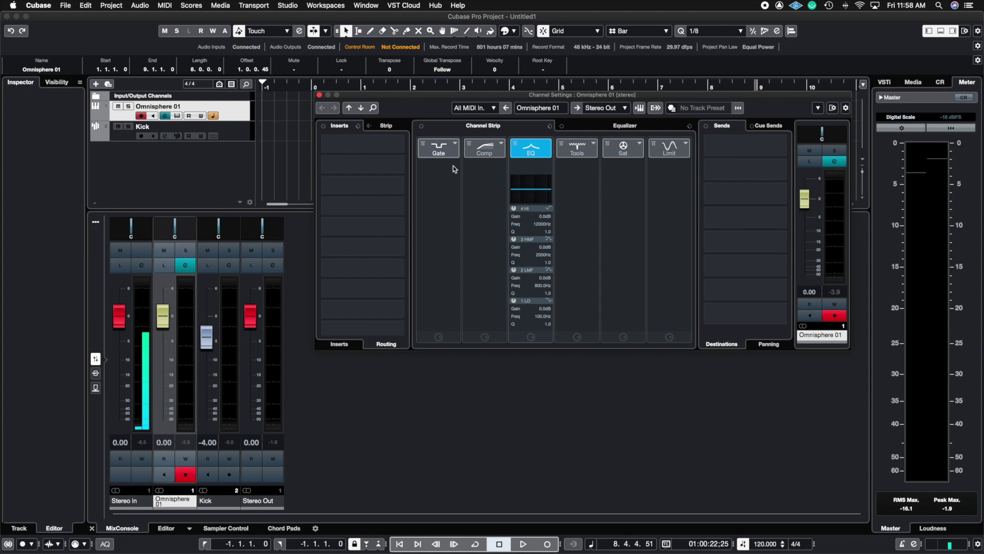
- Turn on the Omnisphere 01 strip compressor, enable side-chaining and show its Side-Chain Routing panel
{"action": "left_click", "coordinate": [470, 145]}
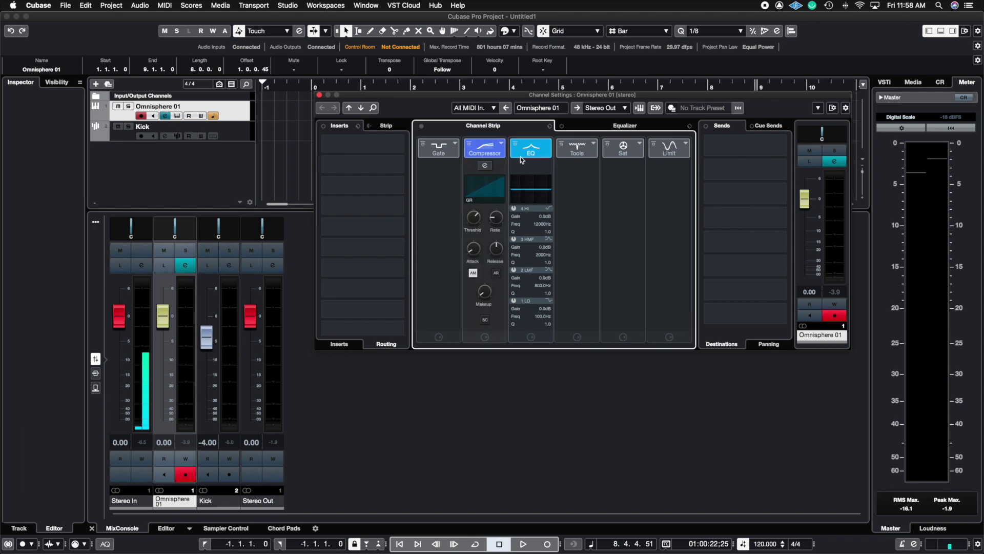
{"action": "left_click", "coordinate": [485, 166]}
{"action": "left_click_drag", "start_coordinate": [606, 95], "coordinate": [553, 148]}
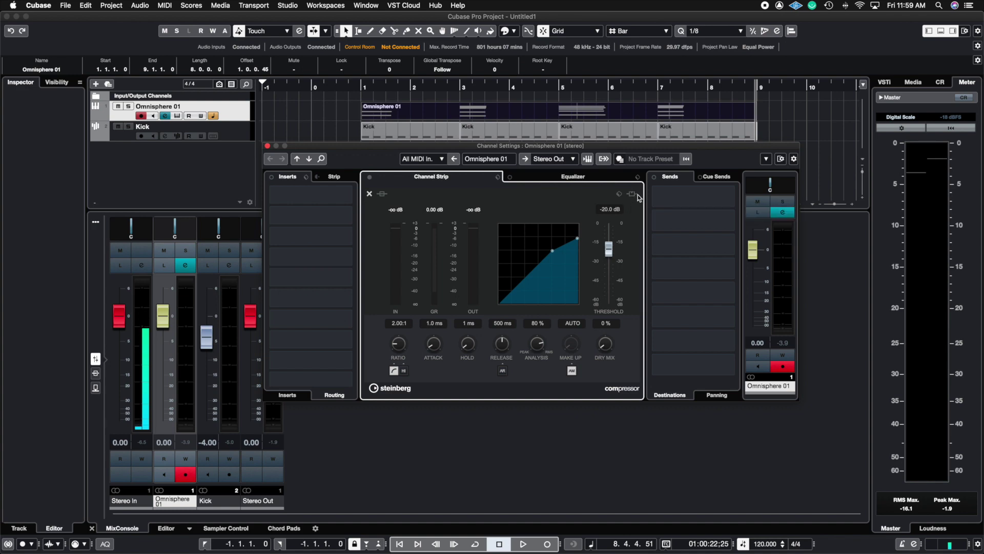
{"action": "left_click", "coordinate": [633, 195]}
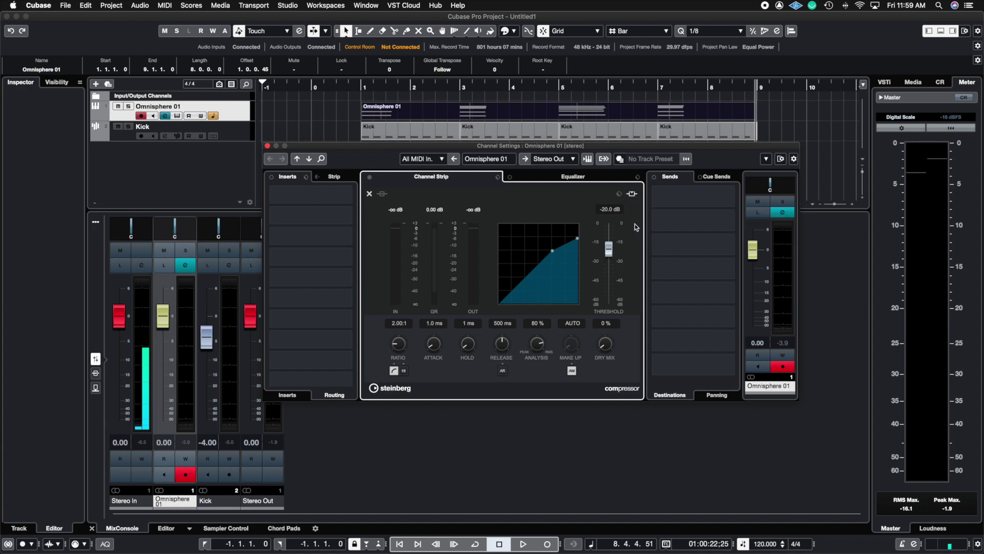
{"action": "left_click", "coordinate": [633, 194], "text": "alt"}
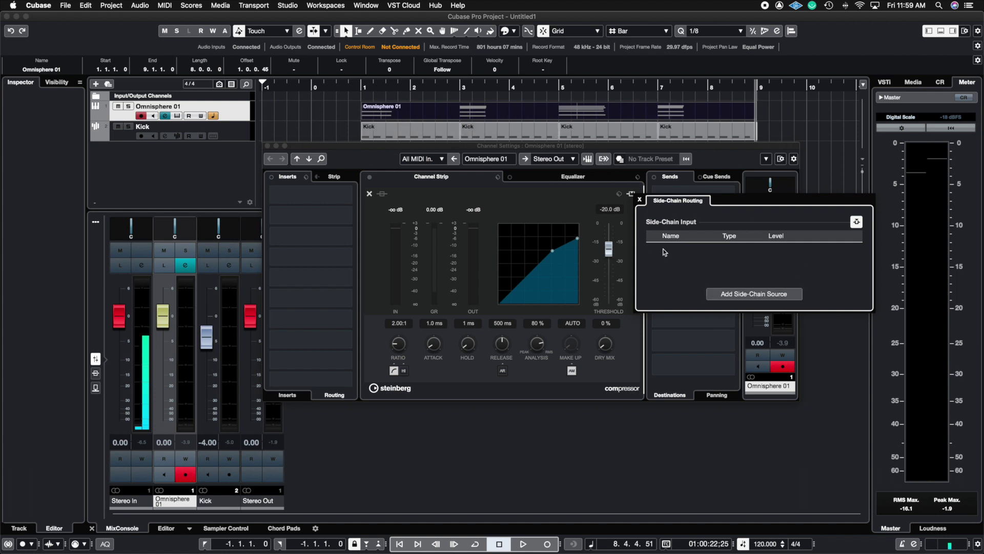
- Add Kick as the compressor's 0.00 dB side-chain source and return the cursor to 0.1.1.0
{"action": "left_click", "coordinate": [720, 297]}
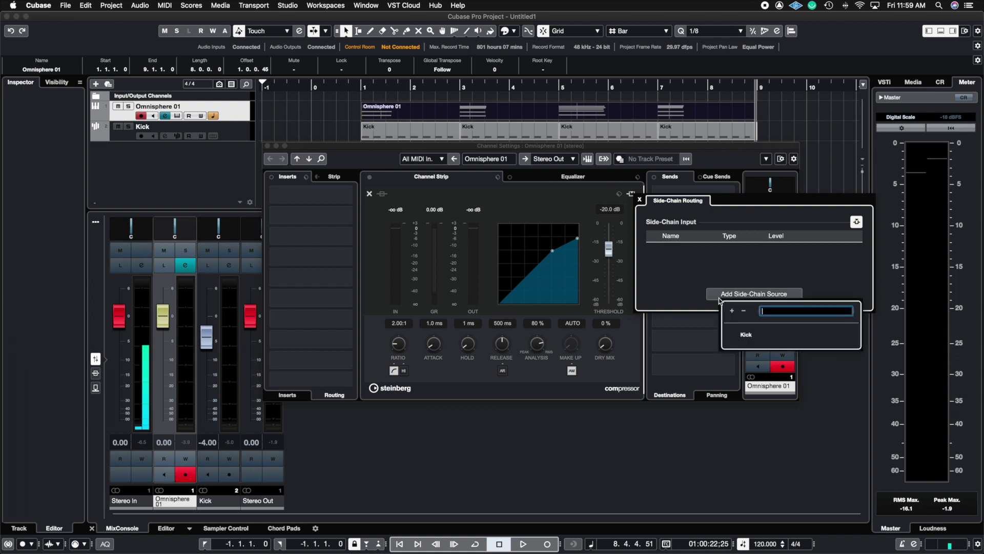
{"action": "left_click", "coordinate": [746, 336]}
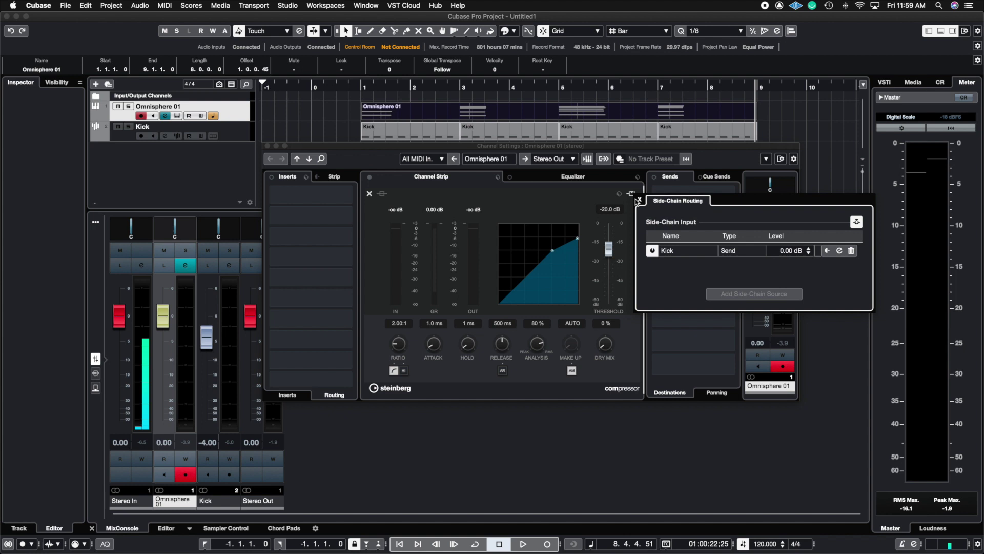
{"action": "left_click", "coordinate": [640, 200]}
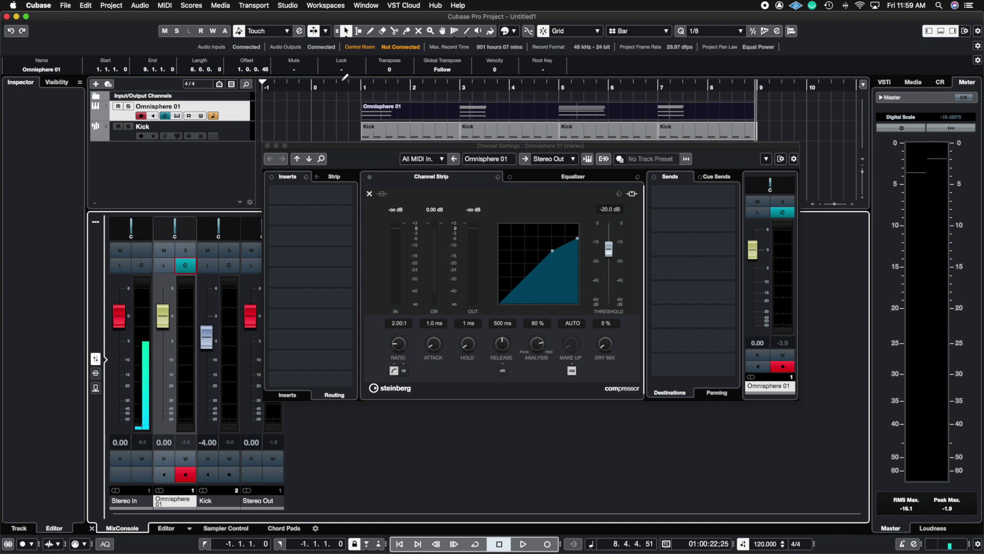
{"action": "left_click", "coordinate": [315, 85]}
{"action": "left_click", "coordinate": [328, 112]}
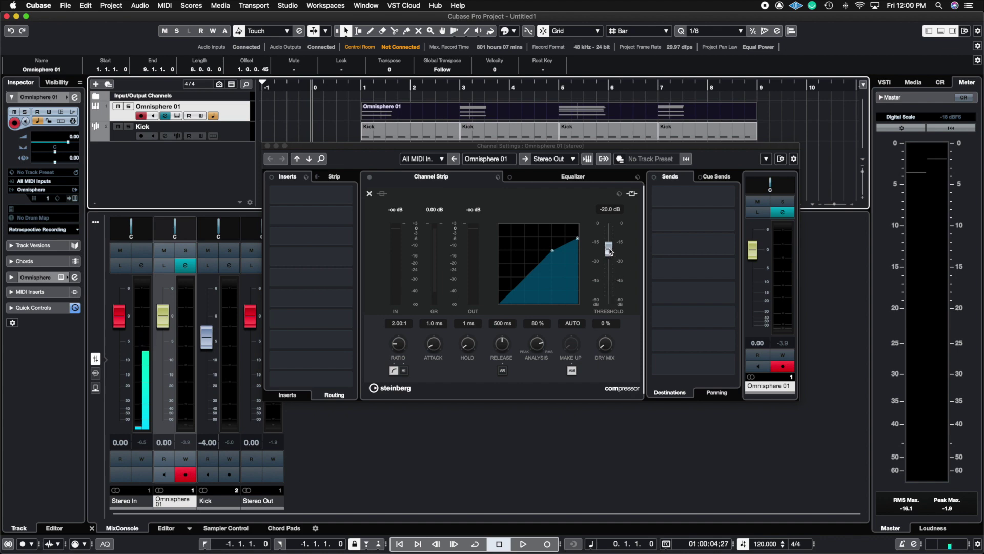
- Lower the Omnisphere compressor threshold to -50.6 dB while auditioning playback
{"action": "key", "text": "space"}
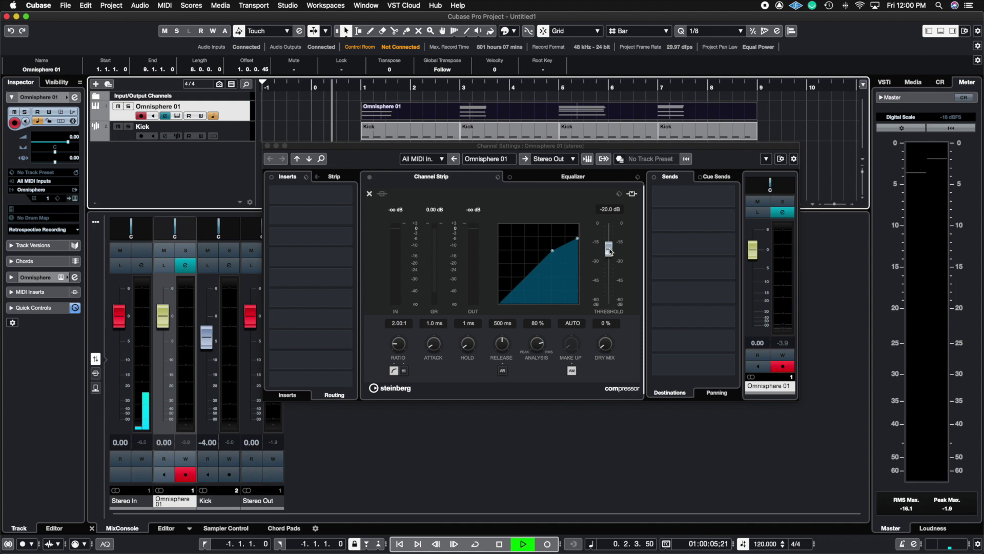
{"action": "left_click_drag", "start_coordinate": [610, 251], "coordinate": [612, 296]}
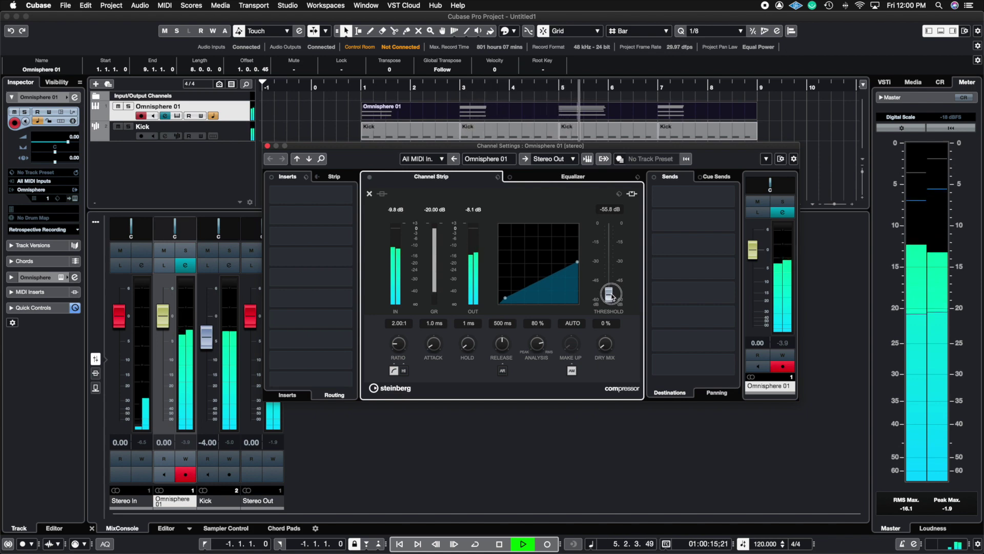
{"action": "left_click_drag", "start_coordinate": [611, 296], "coordinate": [613, 290]}
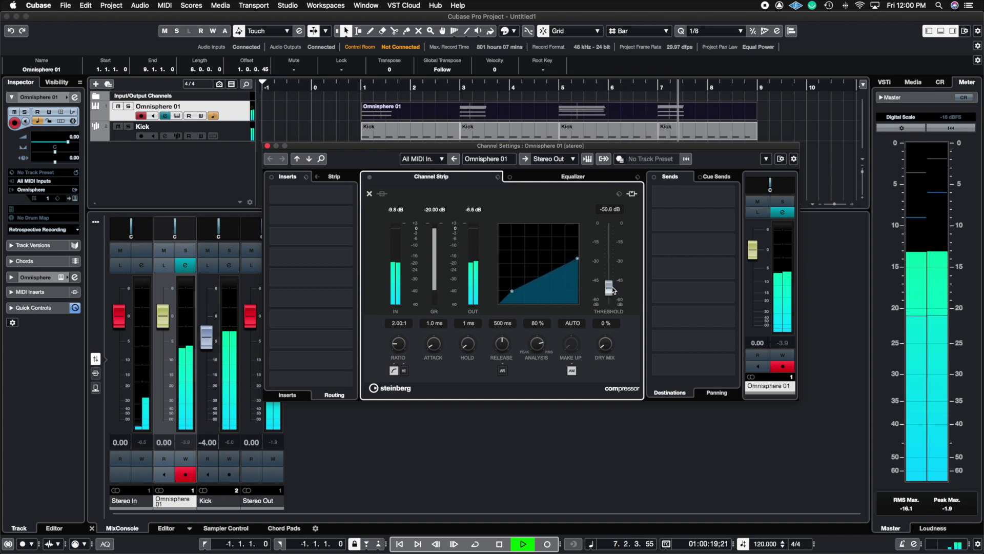
{"action": "key", "text": "space"}
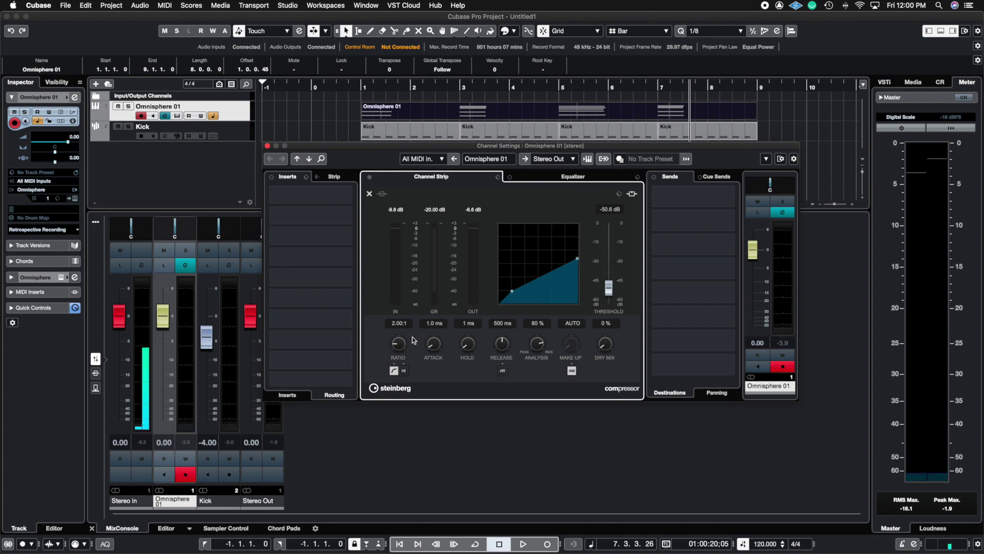
- Set the compressor ratio to 2.59:1 while auditioning from the project start
{"action": "left_click_drag", "start_coordinate": [402, 345], "coordinate": [403, 332]}
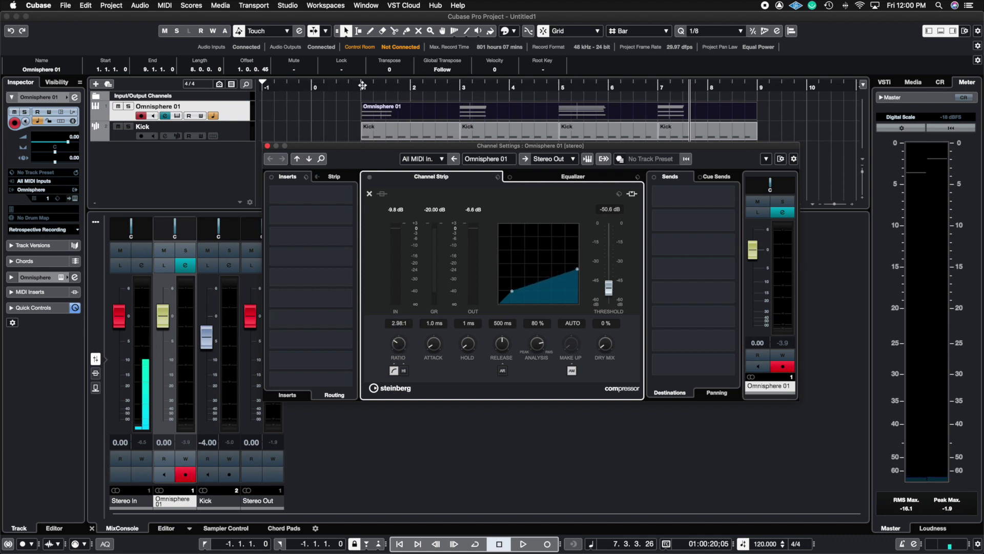
{"action": "left_click", "coordinate": [340, 88]}
{"action": "key", "text": "space"}
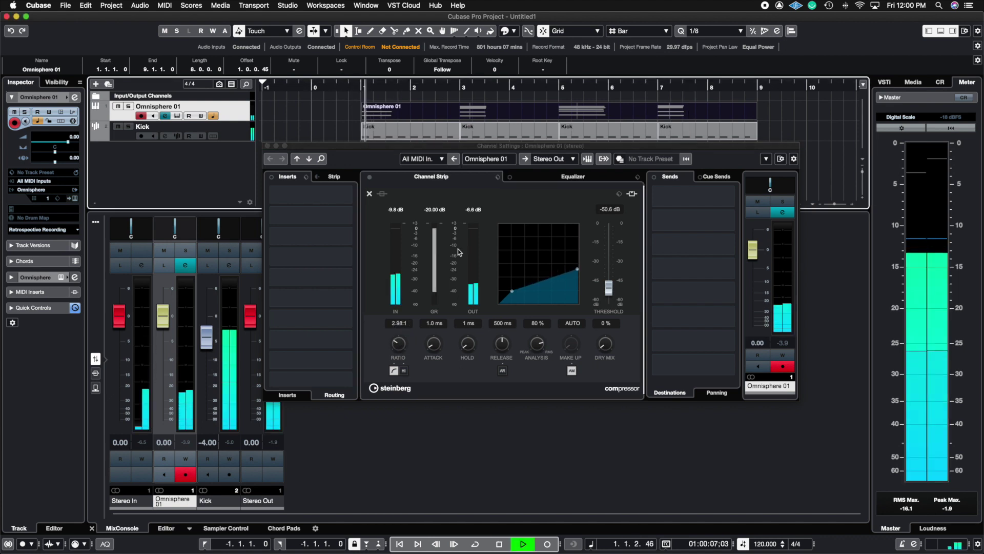
{"action": "mouse_move", "coordinate": [397, 347]}
{"action": "left_mouse_down"}
{"action": "mouse_move", "coordinate": [405, 269]}
{"action": "mouse_move", "coordinate": [401, 356]}
{"action": "left_mouse_up"}
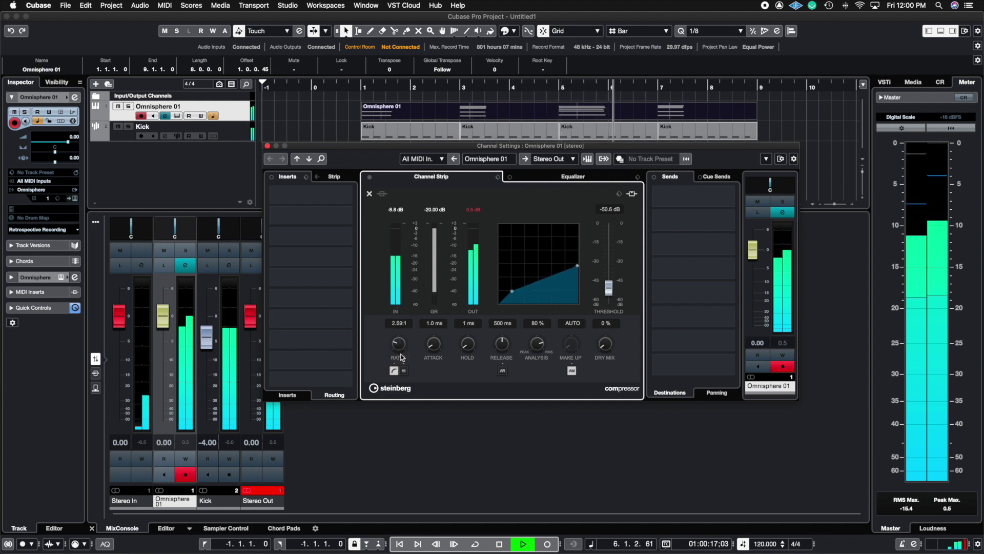
{"action": "key", "text": "space"}
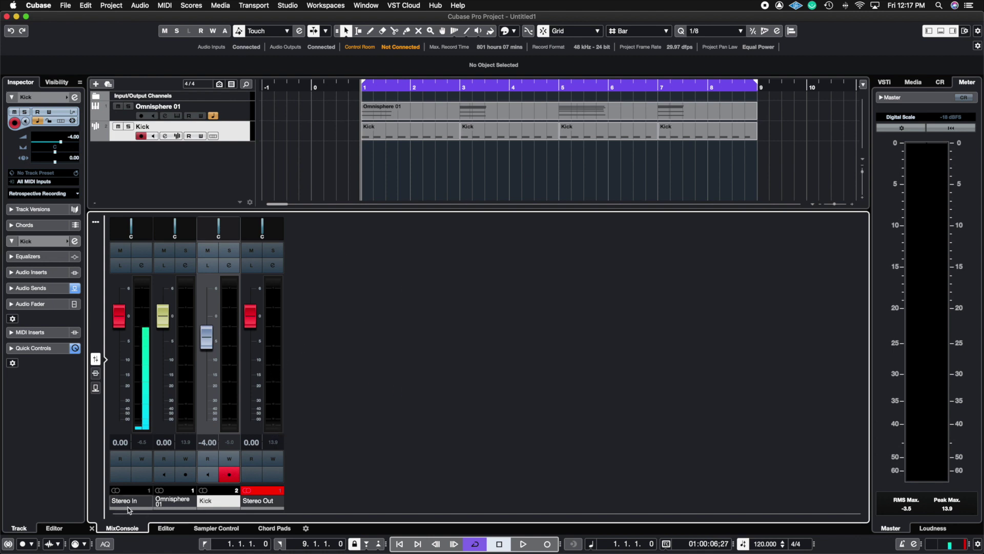
- Insert FabFilter Pro-C 2 from Dynamics on Omnisphere 01 and position its plug-in window
{"action": "left_click", "coordinate": [96, 375]}
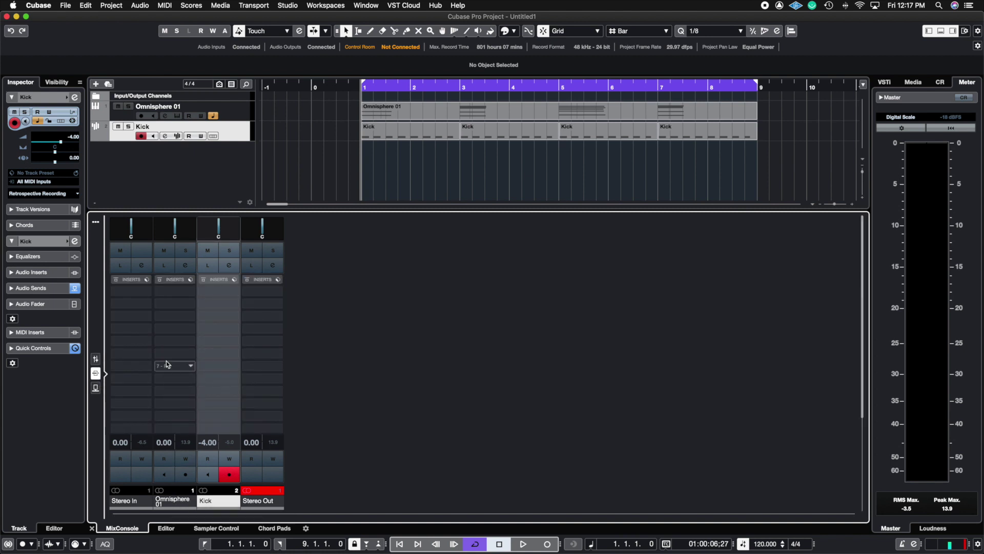
{"action": "left_click", "coordinate": [191, 292]}
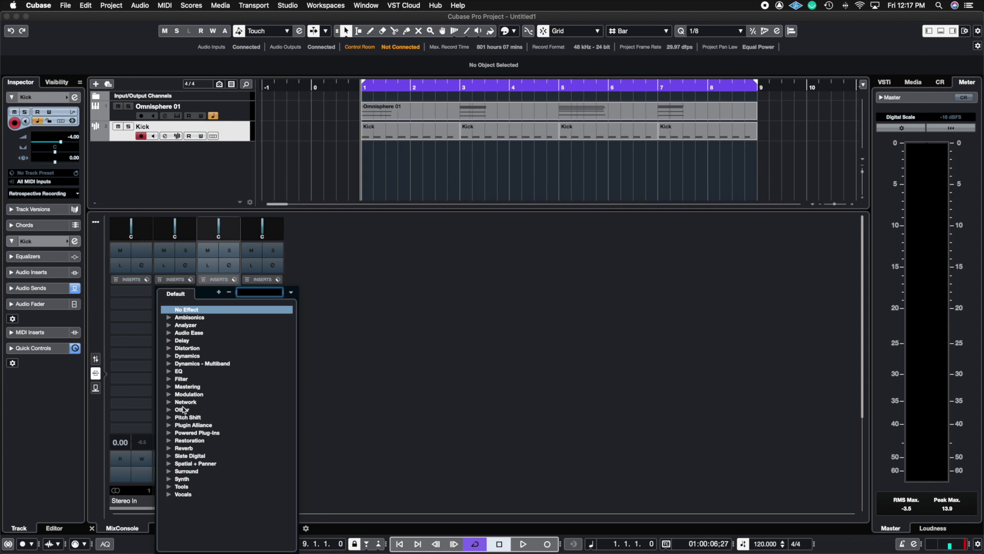
{"action": "left_click", "coordinate": [170, 358]}
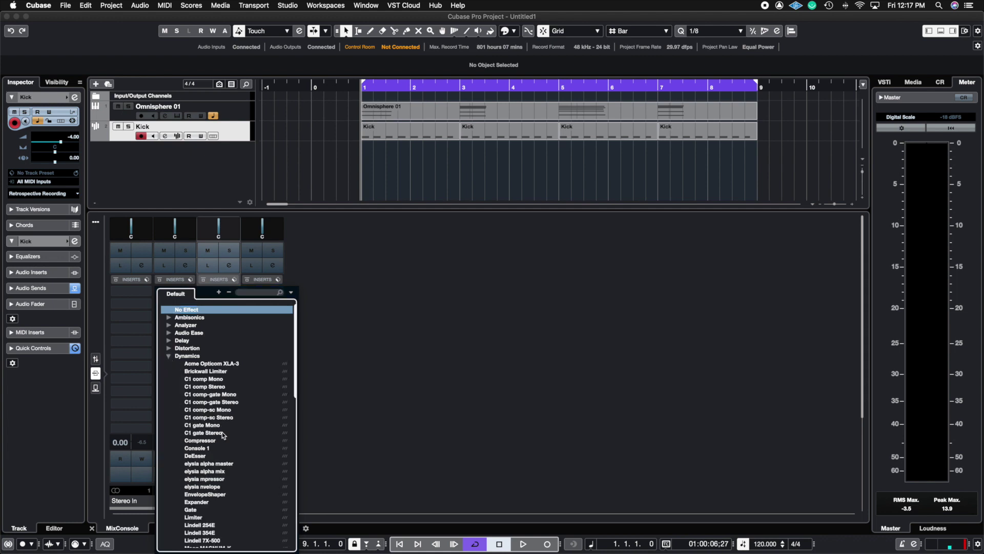
{"action": "scroll", "coordinate": [223, 432], "scroll_direction": "down", "scroll_amount": 10}
{"action": "left_click", "coordinate": [198, 333]}
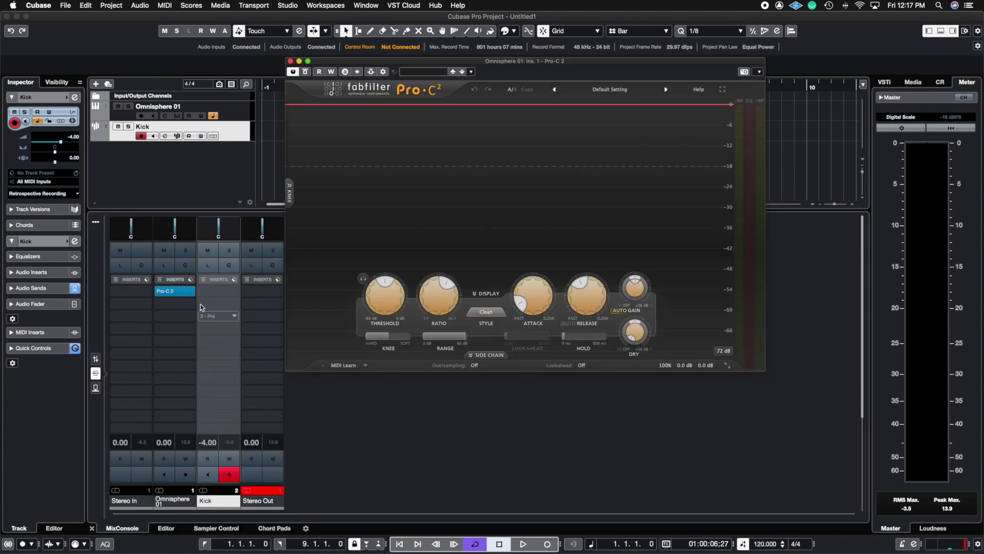
{"action": "left_click", "coordinate": [190, 304]}
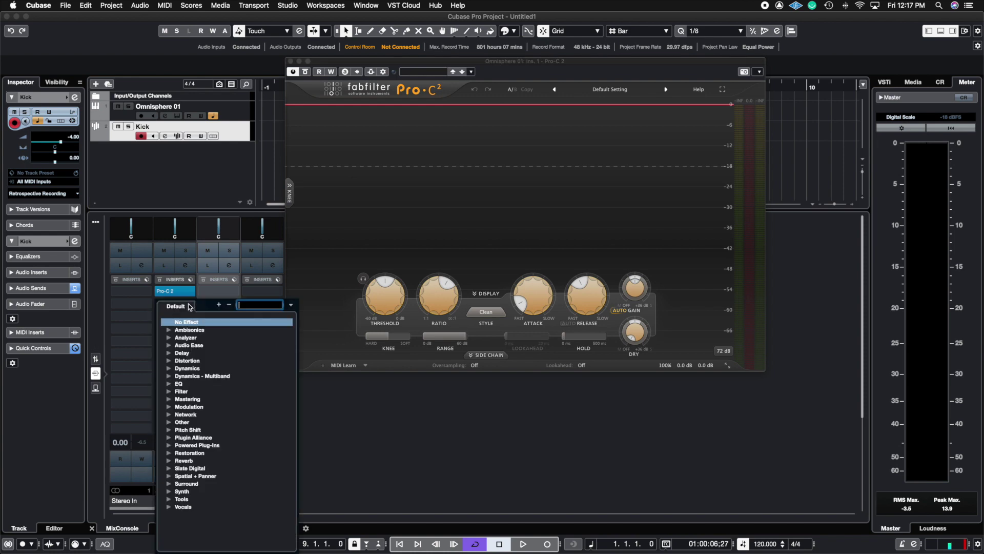
{"action": "left_click", "coordinate": [169, 369]}
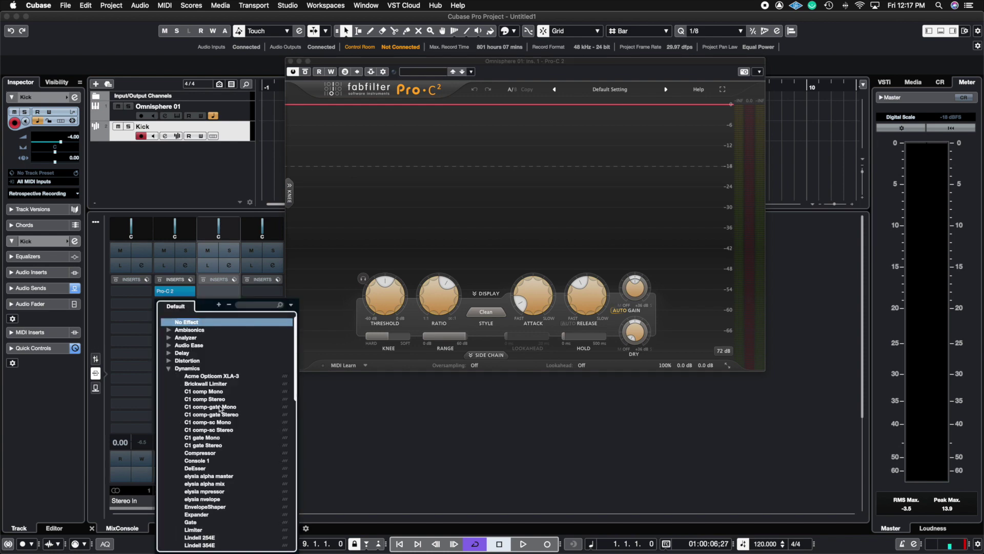
{"action": "scroll", "coordinate": [244, 412], "scroll_direction": "down", "scroll_amount": 10}
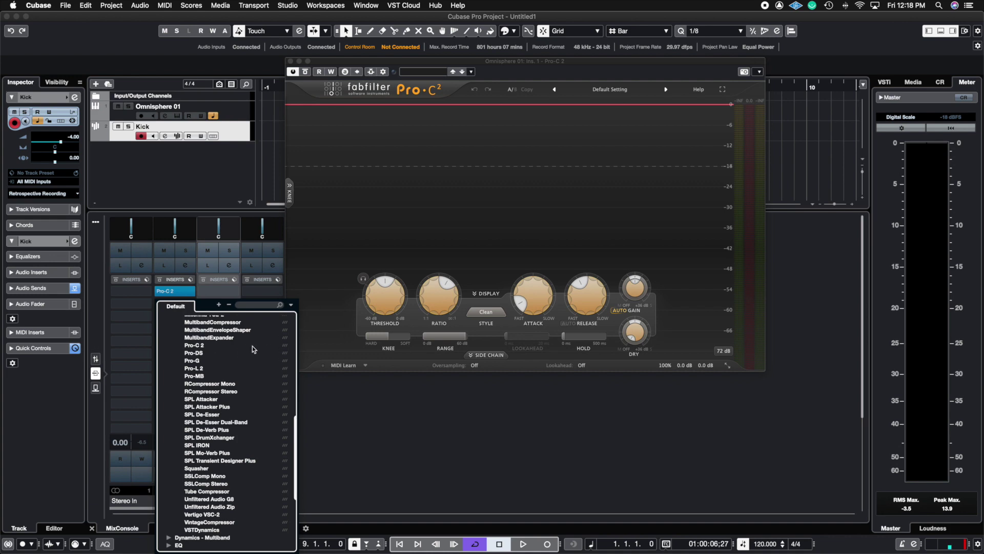
{"action": "left_click", "coordinate": [171, 300]}
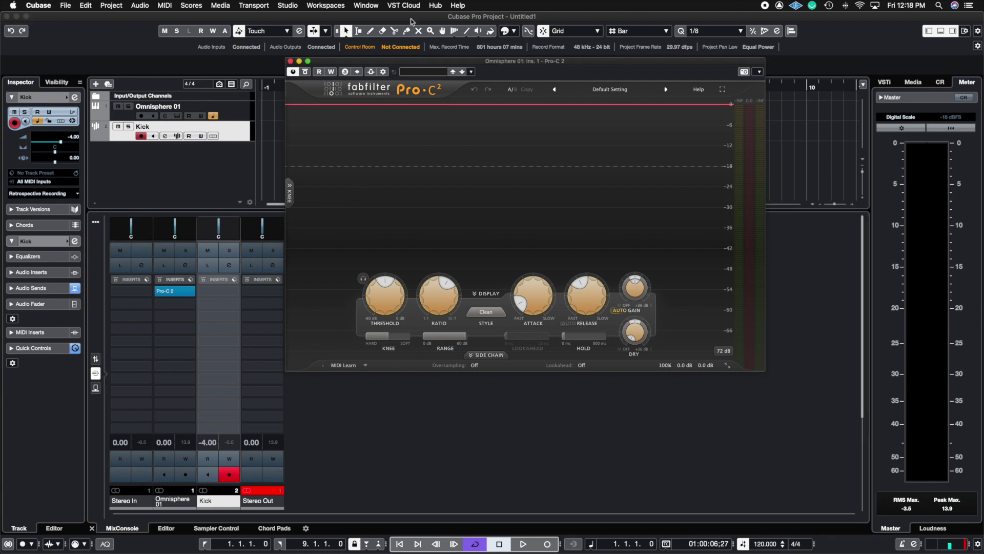
{"action": "left_click_drag", "start_coordinate": [411, 58], "coordinate": [392, 57]}
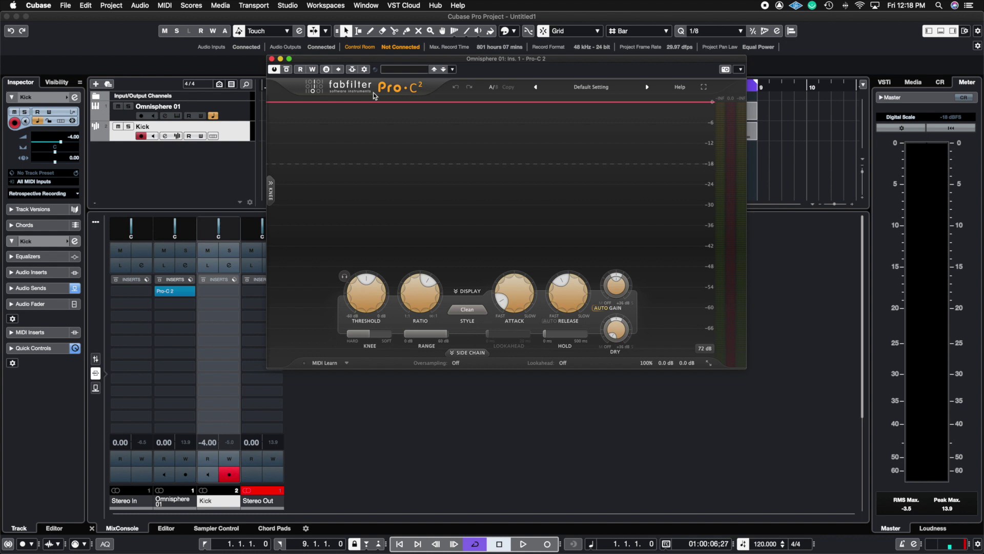
- Activate side-chaining on Pro-C 2 and route Kick in as a 0.00 dB side-chain send
{"action": "left_click", "coordinate": [353, 71]}
{"action": "left_click", "coordinate": [365, 70]}
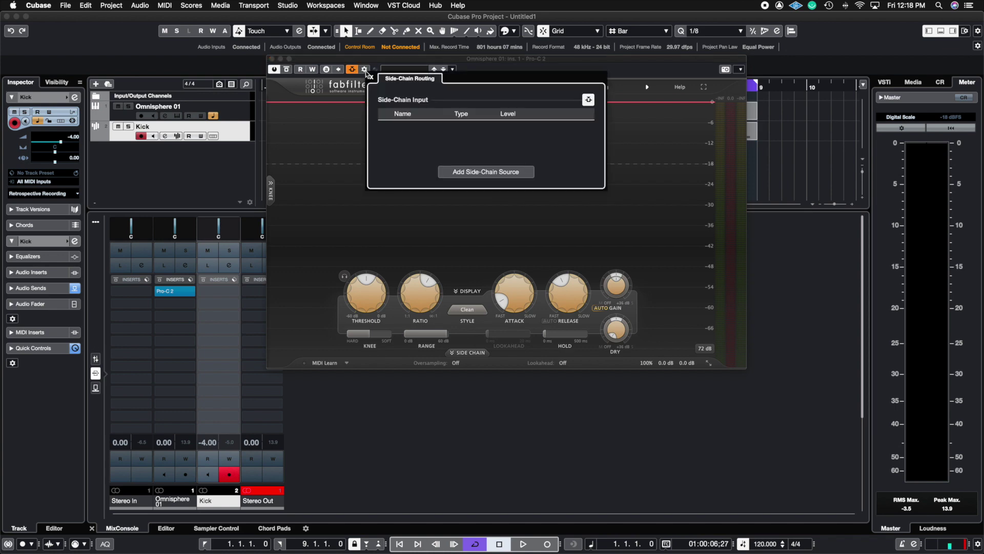
{"action": "left_click", "coordinate": [450, 173]}
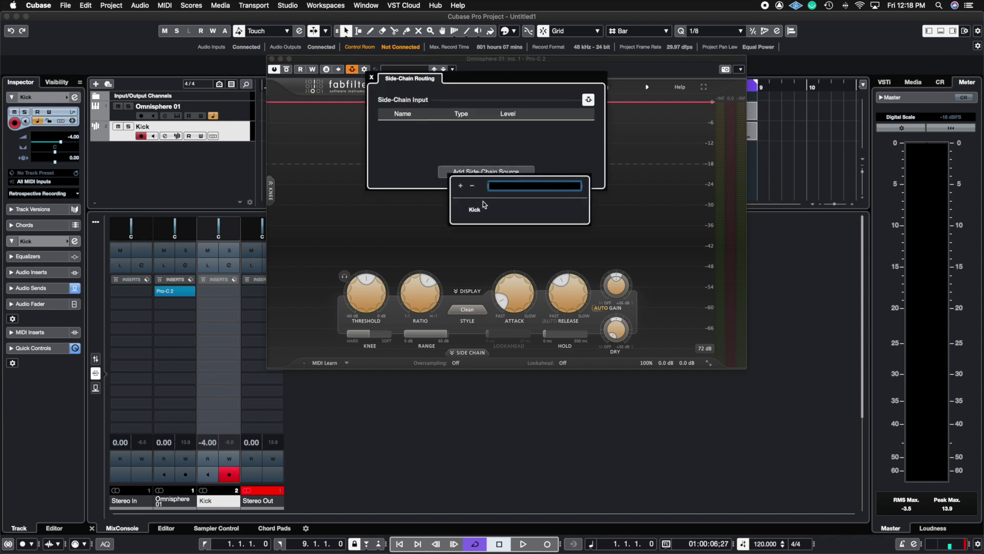
{"action": "left_click", "coordinate": [476, 210]}
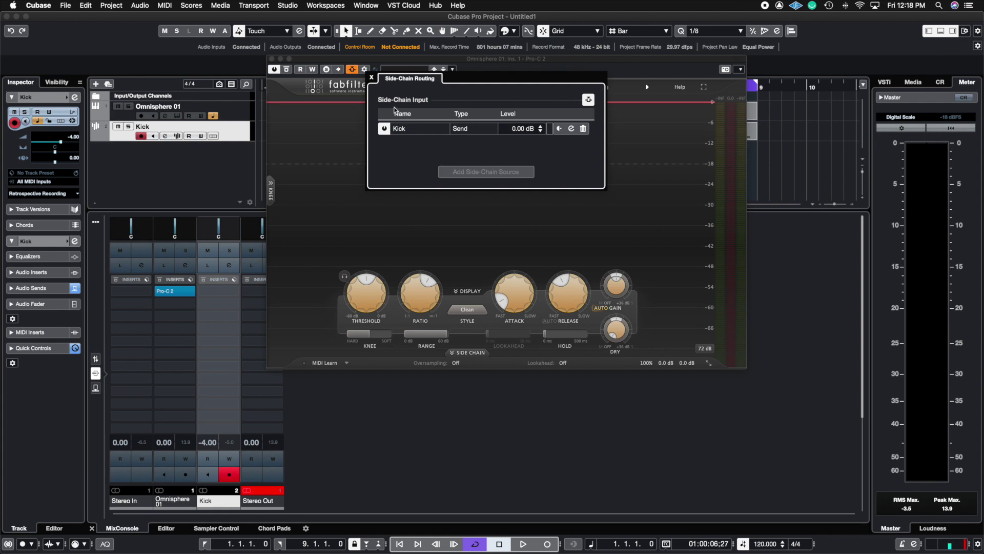
{"action": "left_click", "coordinate": [372, 77]}
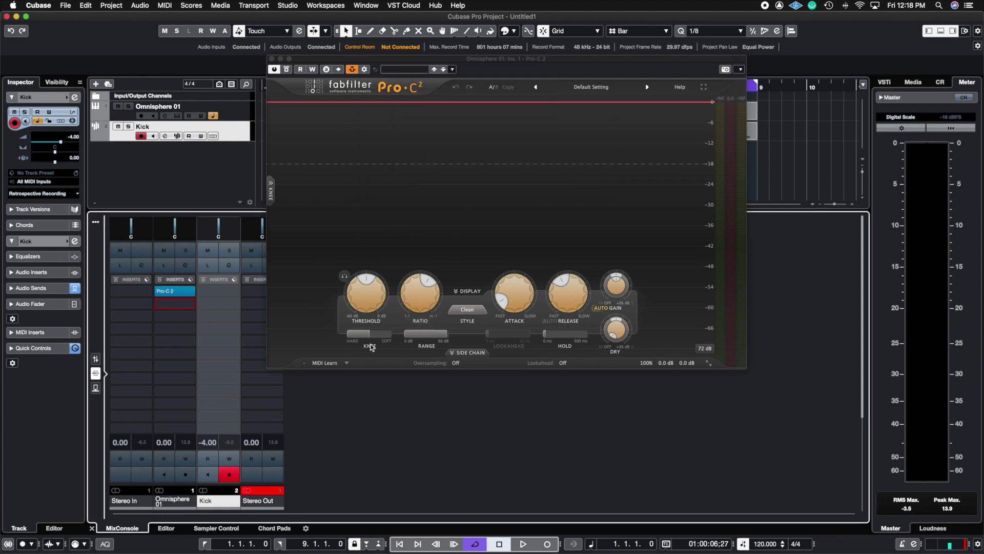
- Expand Pro-C 2's SIDE CHAIN panel and set its input to Ext
{"action": "left_click", "coordinate": [462, 353]}
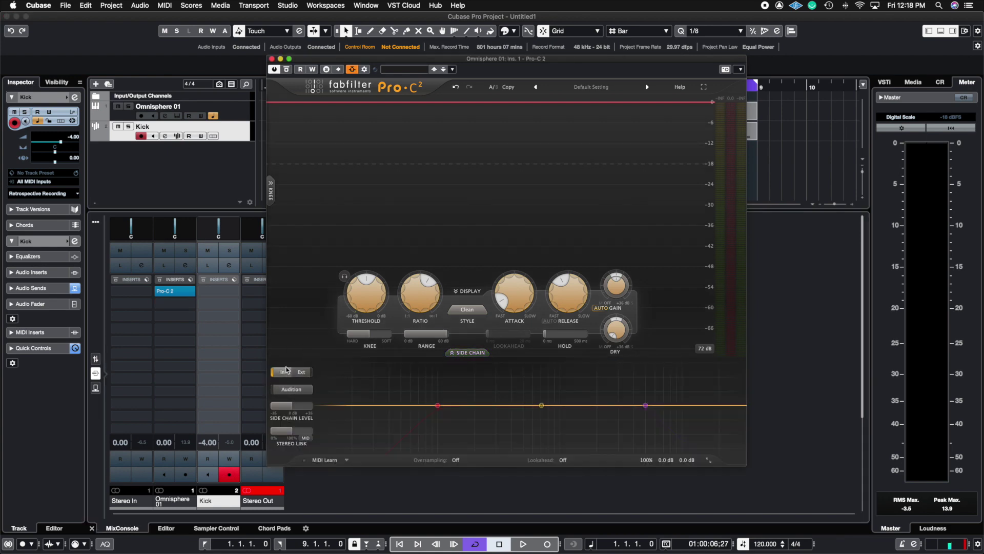
{"action": "left_click", "coordinate": [301, 372]}
{"action": "left_click", "coordinate": [282, 372]}
{"action": "left_click", "coordinate": [303, 372]}
{"action": "mouse_move", "coordinate": [366, 277]}
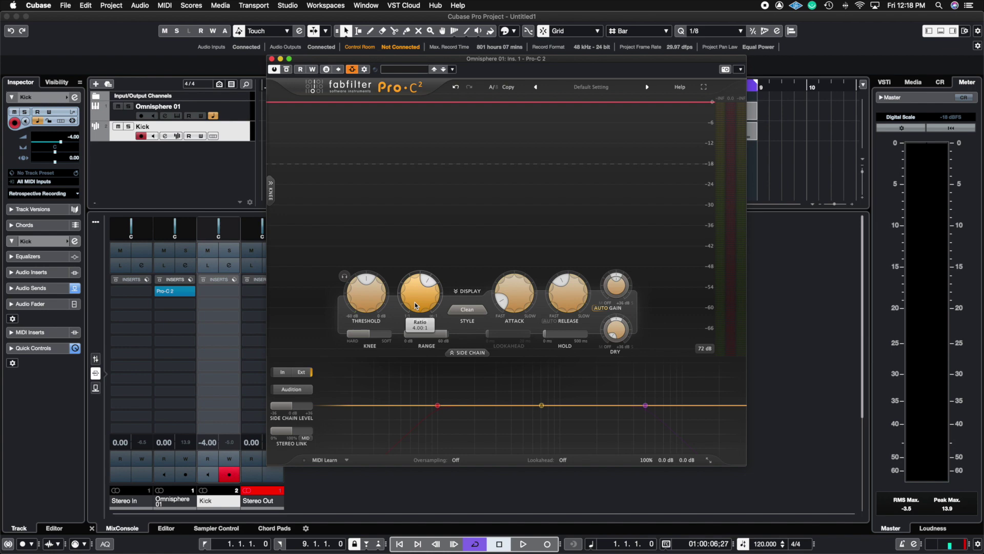
{"action": "mouse_move", "coordinate": [510, 291]}
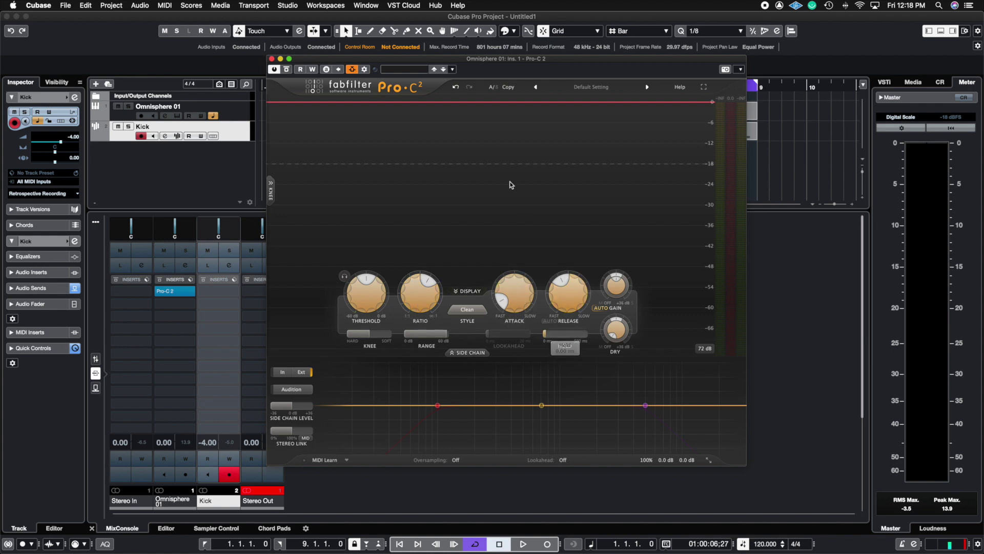
{"action": "left_click", "coordinate": [501, 60]}
- Start playback and lower Pro-C 2's threshold to about -50 dB with a slightly gentler ratio
{"action": "left_click_drag", "start_coordinate": [502, 61], "coordinate": [481, 134]}
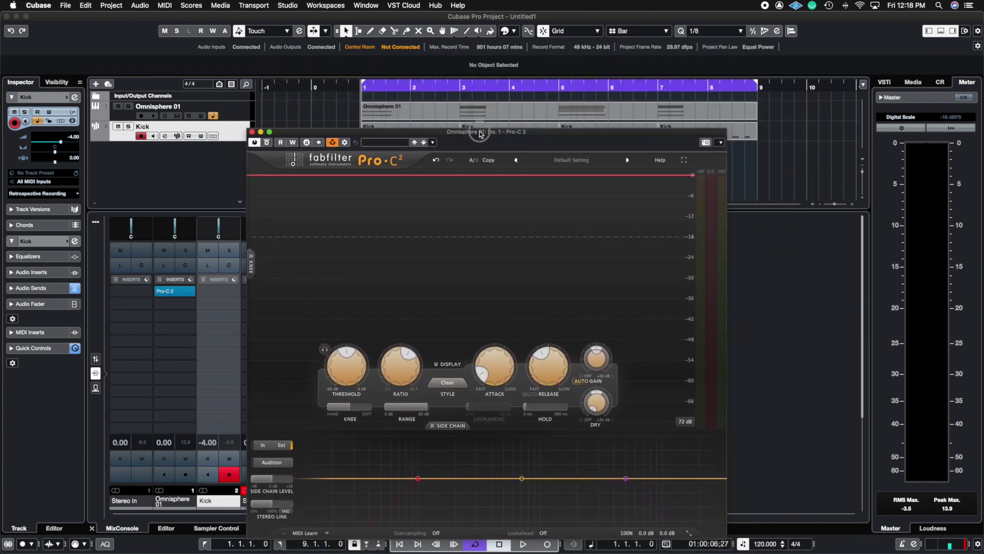
{"action": "key", "text": "space"}
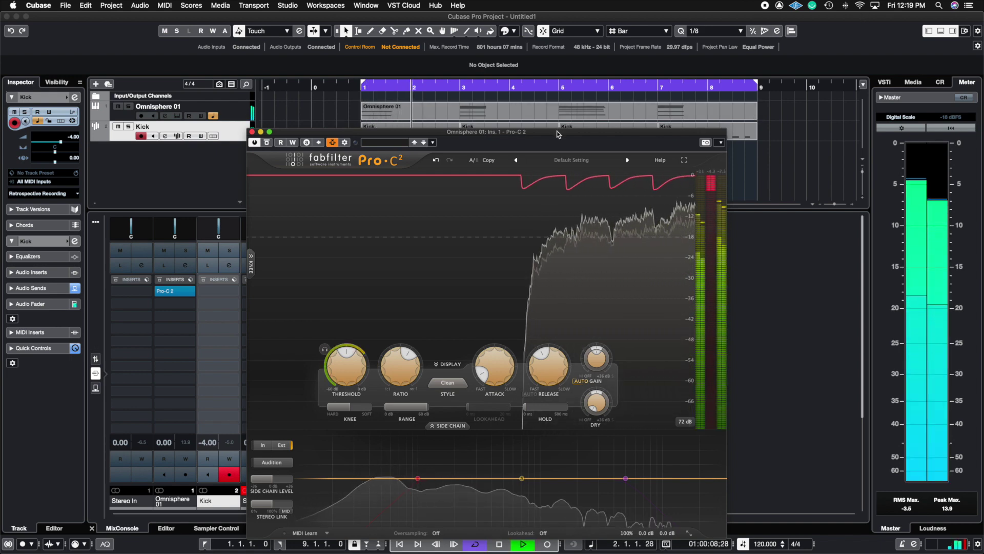
{"action": "left_click_drag", "start_coordinate": [574, 131], "coordinate": [585, 95]}
{"action": "left_click_drag", "start_coordinate": [357, 334], "coordinate": [350, 386]}
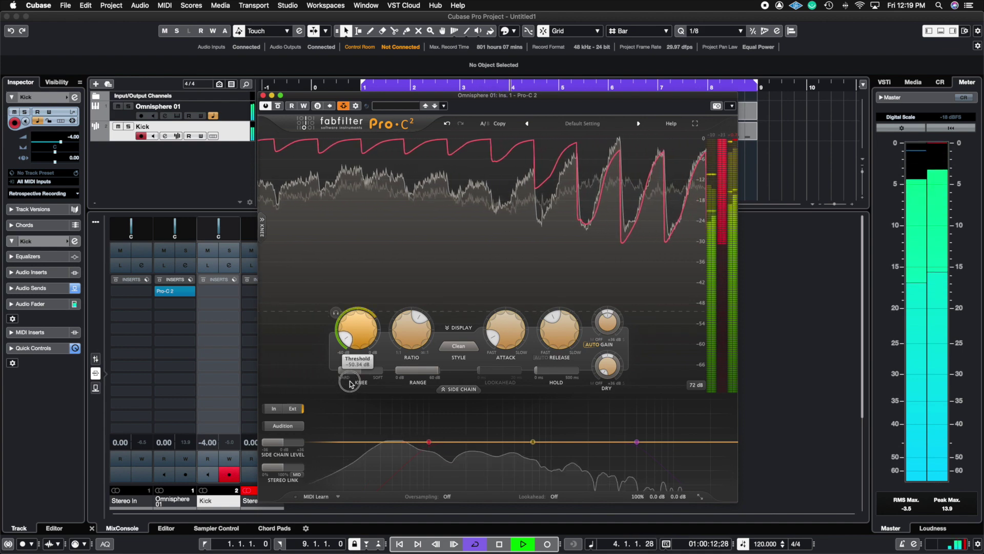
{"action": "left_click_drag", "start_coordinate": [410, 336], "coordinate": [402, 297]}
- Back the threshold off to about -38.5 dB and lengthen the release to around 581 ms
{"action": "left_click_drag", "start_coordinate": [406, 332], "coordinate": [371, 322]}
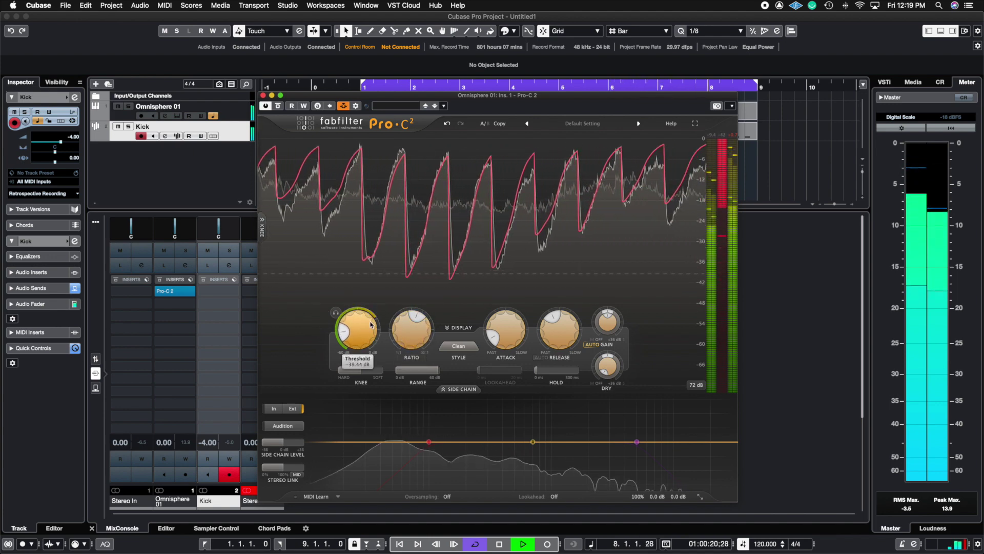
{"action": "mouse_move", "coordinate": [533, 340]}
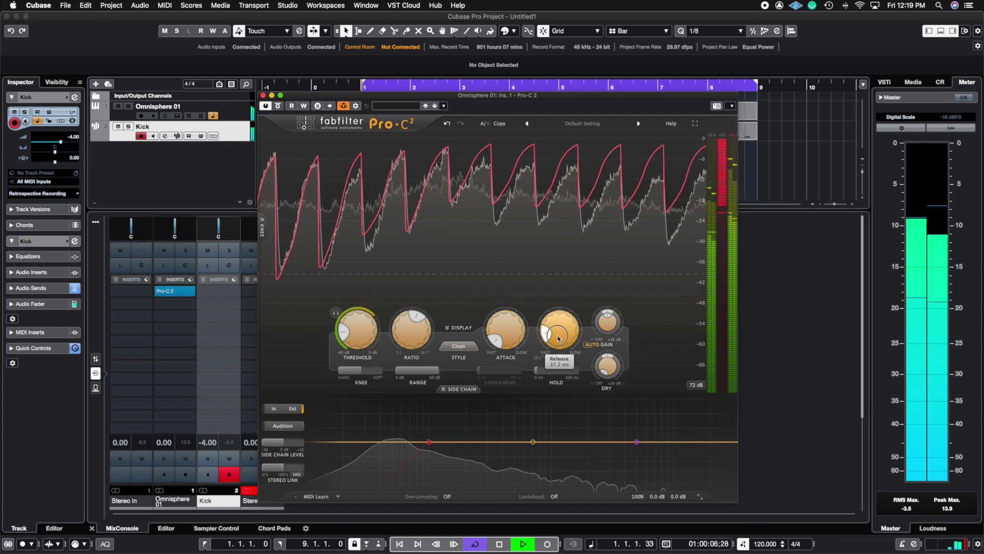
{"action": "mouse_move", "coordinate": [423, 342]}
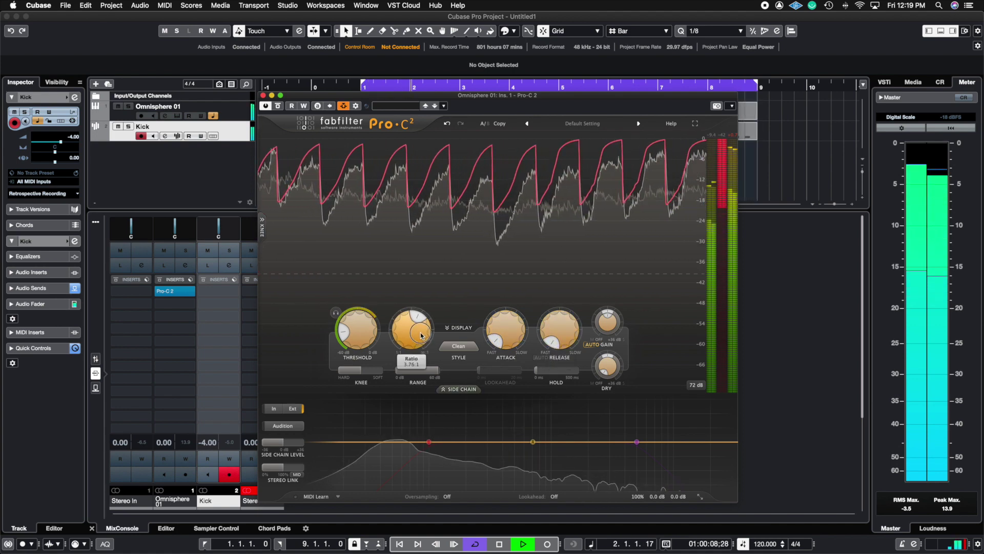
{"action": "mouse_move", "coordinate": [562, 337]}
{"action": "left_mouse_down"}
{"action": "mouse_move", "coordinate": [576, 249]}
{"action": "mouse_move", "coordinate": [562, 337]}
{"action": "left_mouse_up"}
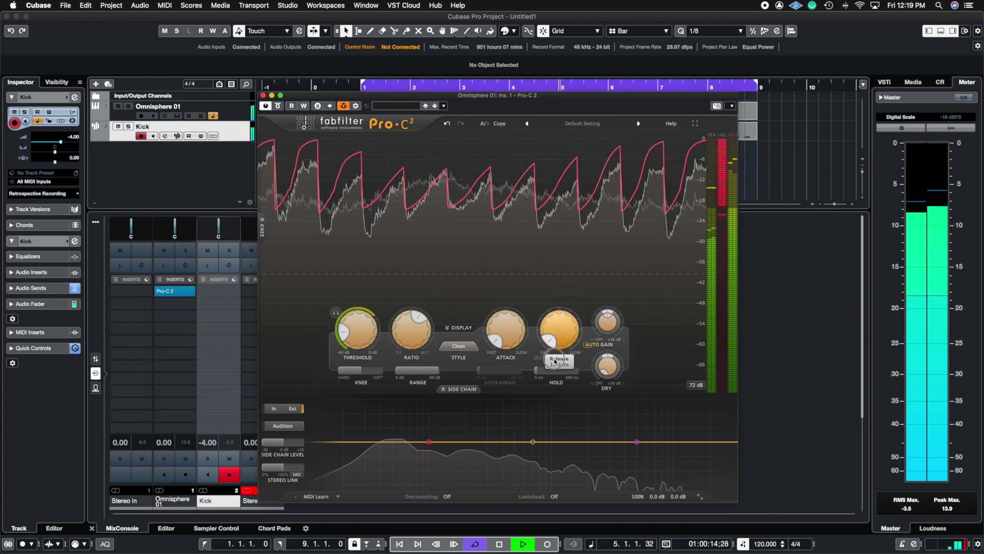
{"action": "key", "text": "space"}
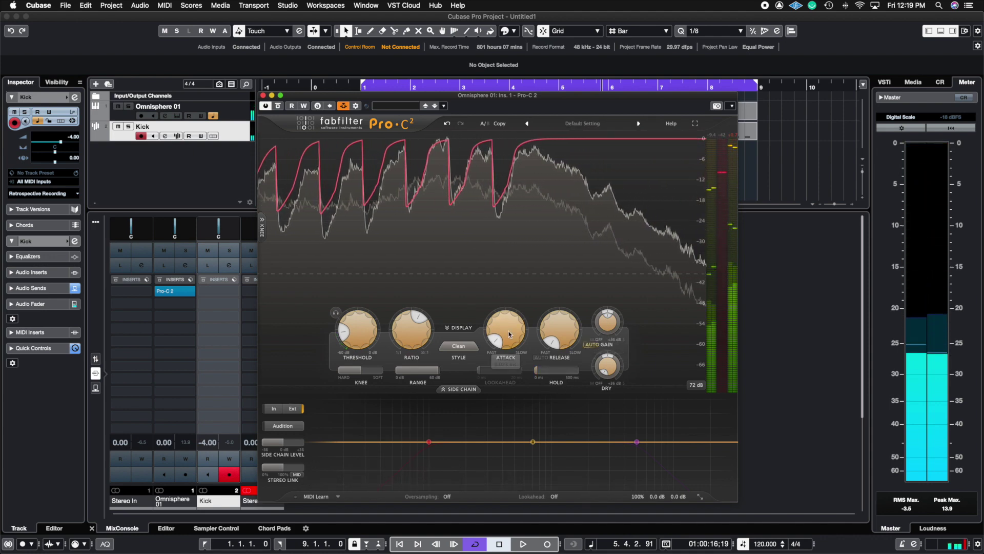
{"action": "left_click_drag", "start_coordinate": [403, 98], "coordinate": [400, 72]}
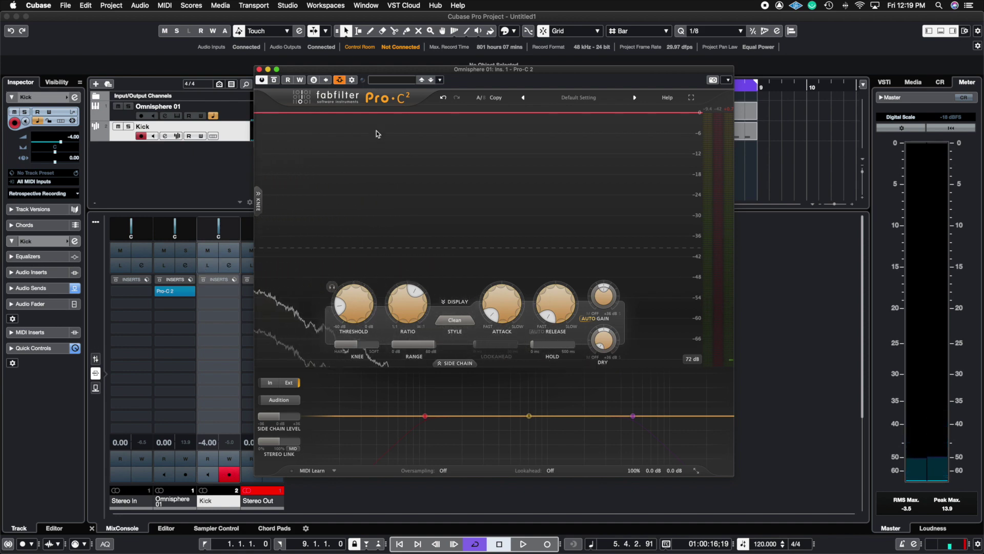
- Confirm the Kick side-chain source, then audition Pro-C 2 with internal detection
{"action": "left_click", "coordinate": [351, 80]}
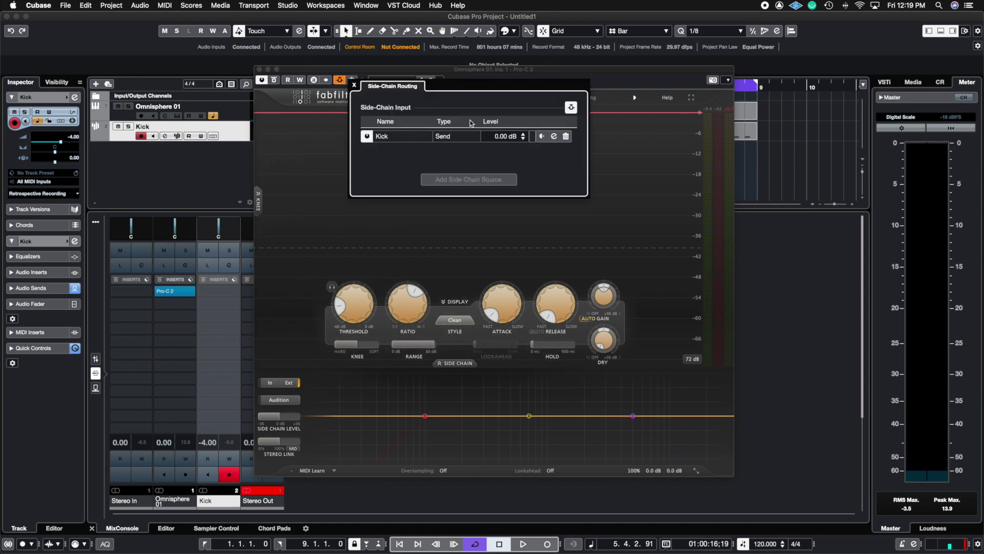
{"action": "left_click", "coordinate": [354, 85]}
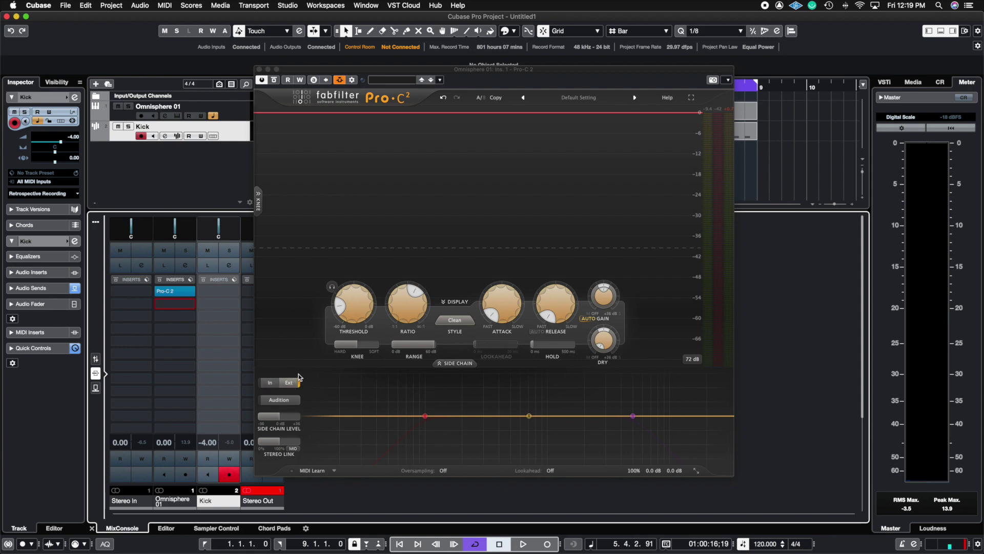
{"action": "left_click", "coordinate": [276, 383]}
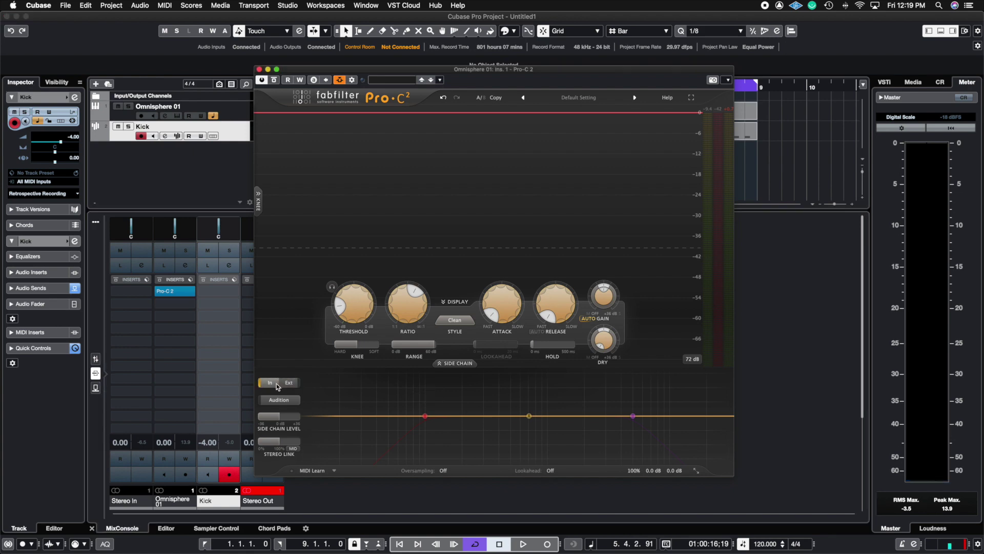
{"action": "key", "text": "space"}
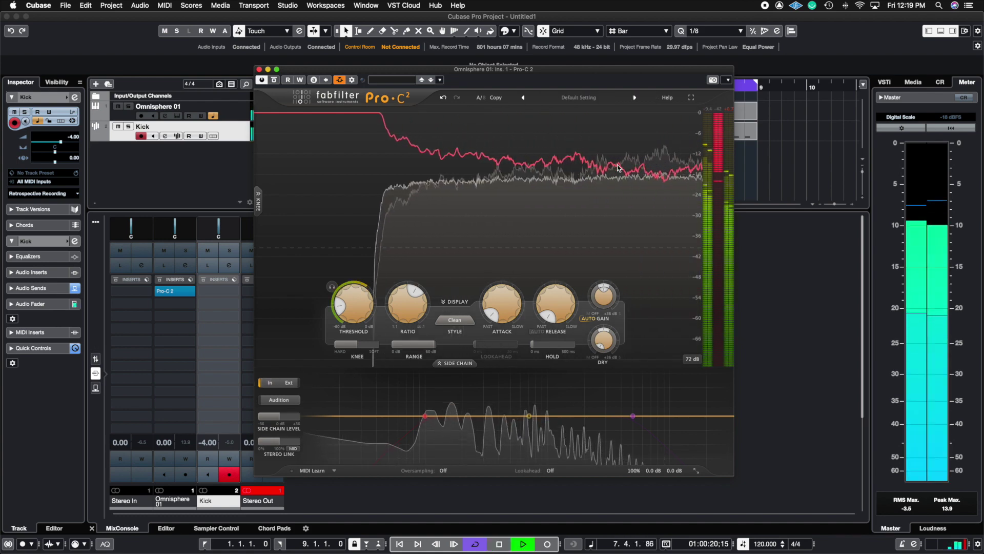
{"action": "key", "text": "space"}
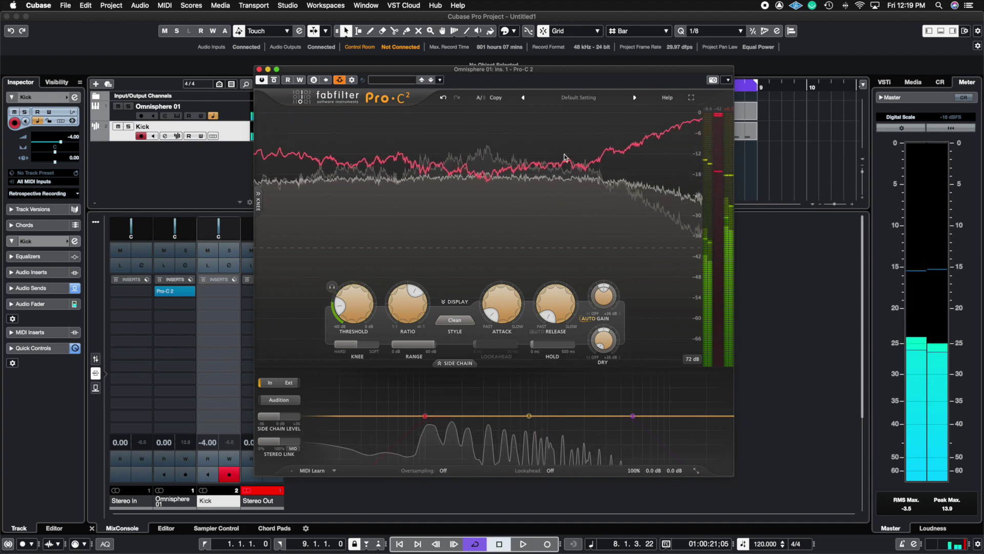
- Return detection to the external Kick side-chain, audition the pumping, and close Pro-C 2
{"action": "left_click", "coordinate": [290, 383]}
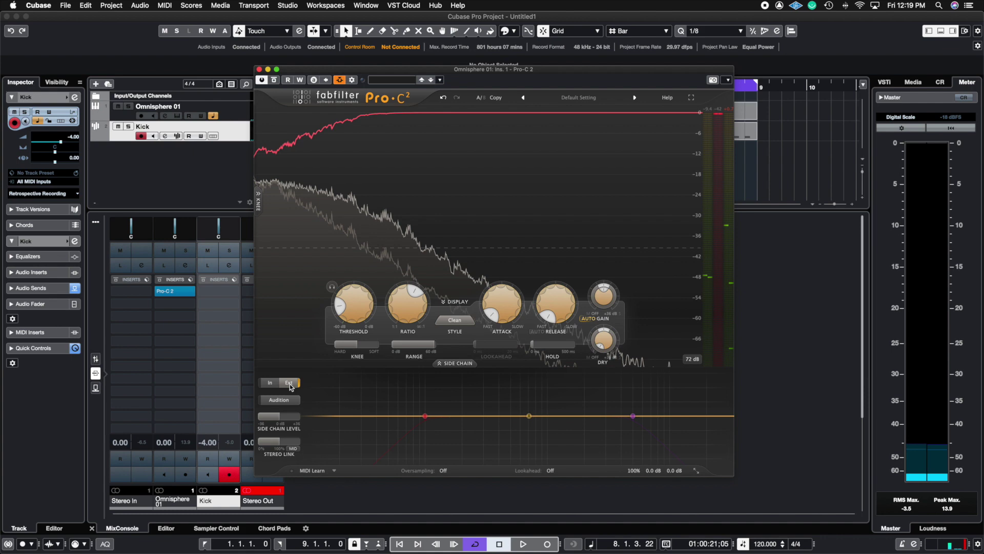
{"action": "key", "text": "space"}
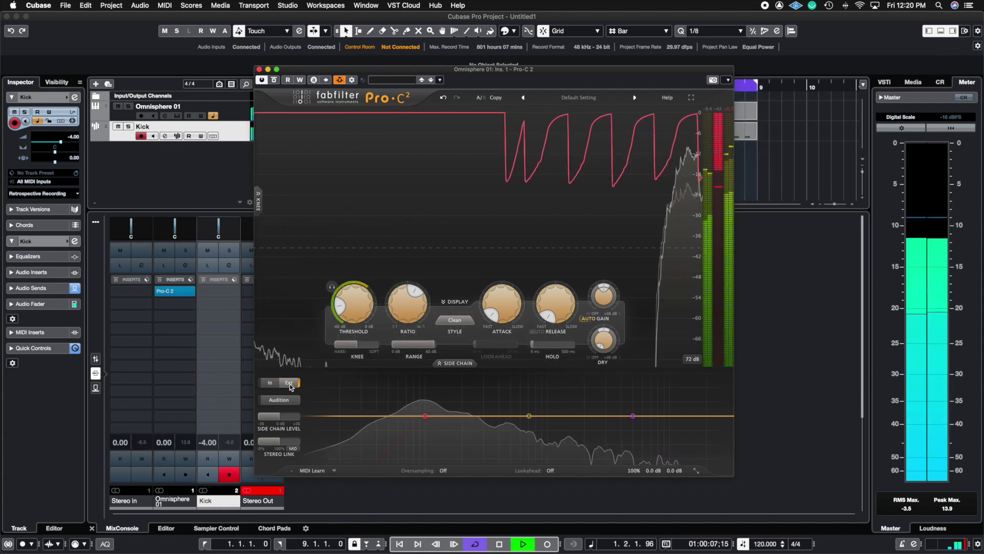
{"action": "key", "text": "space"}
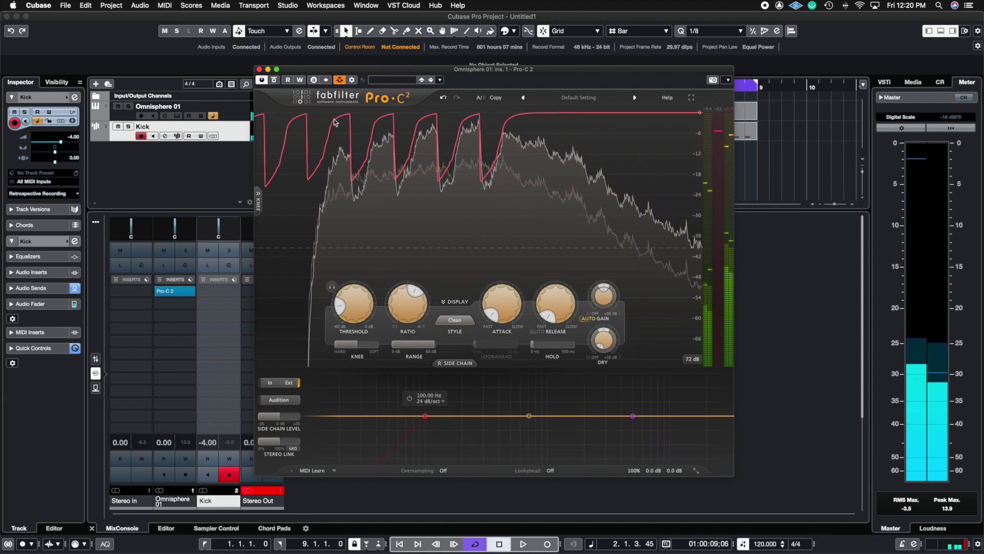
{"action": "key", "text": "super+w"}
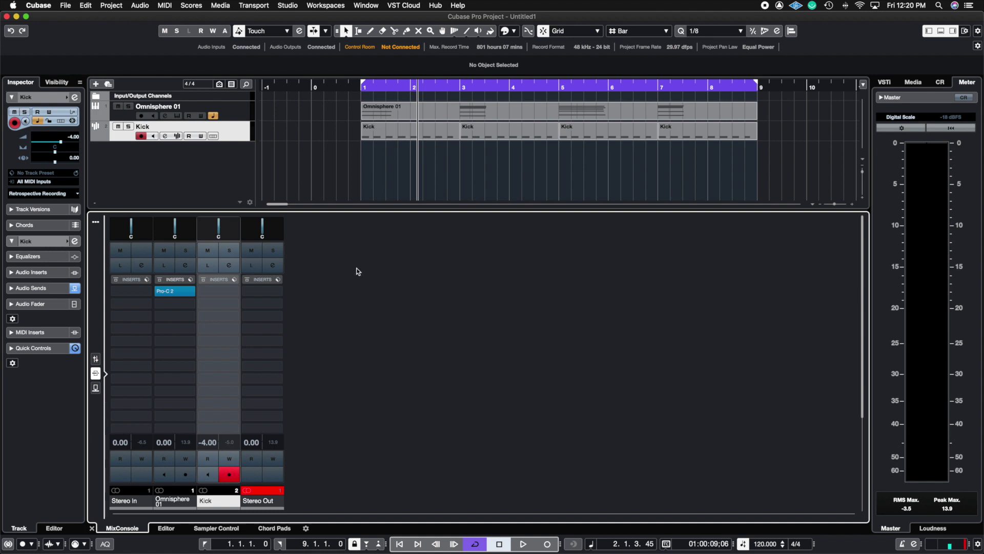
{"action": "left_click", "coordinate": [185, 264]}
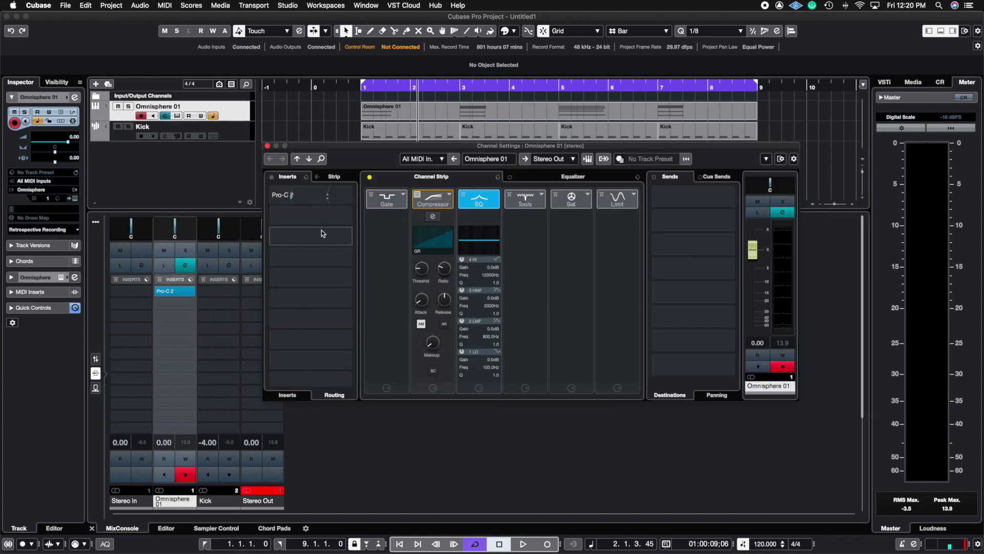
{"action": "left_click", "coordinate": [270, 149]}
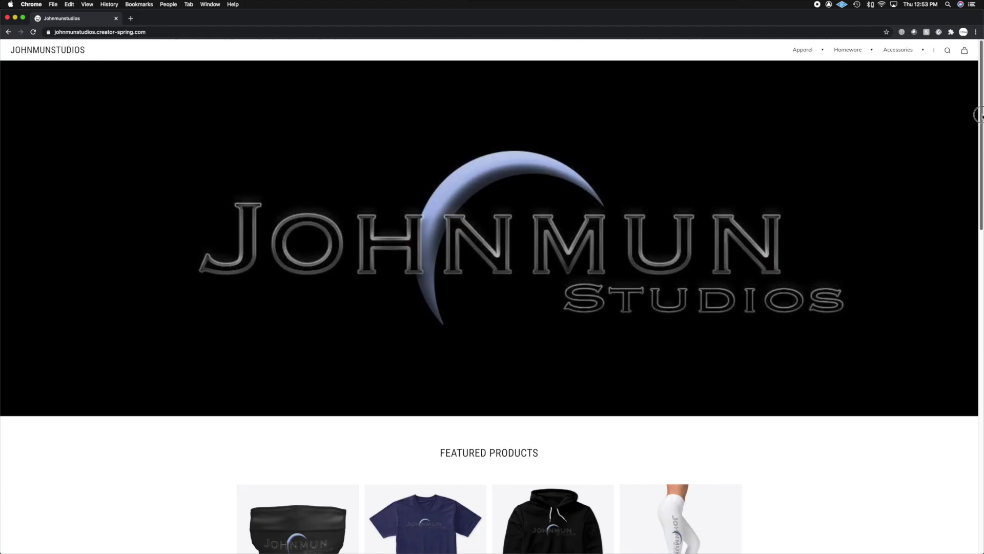
{"action": "scroll", "coordinate": [492, 297], "scroll_direction": "down", "scroll_amount": 5}
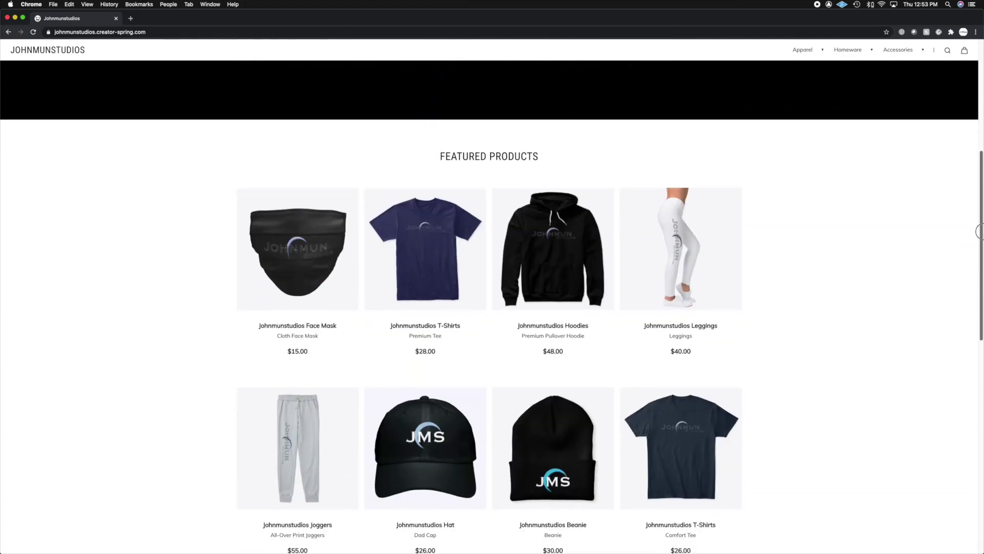
{"action": "left_click_drag", "start_coordinate": [979, 231], "coordinate": [979, 112]}
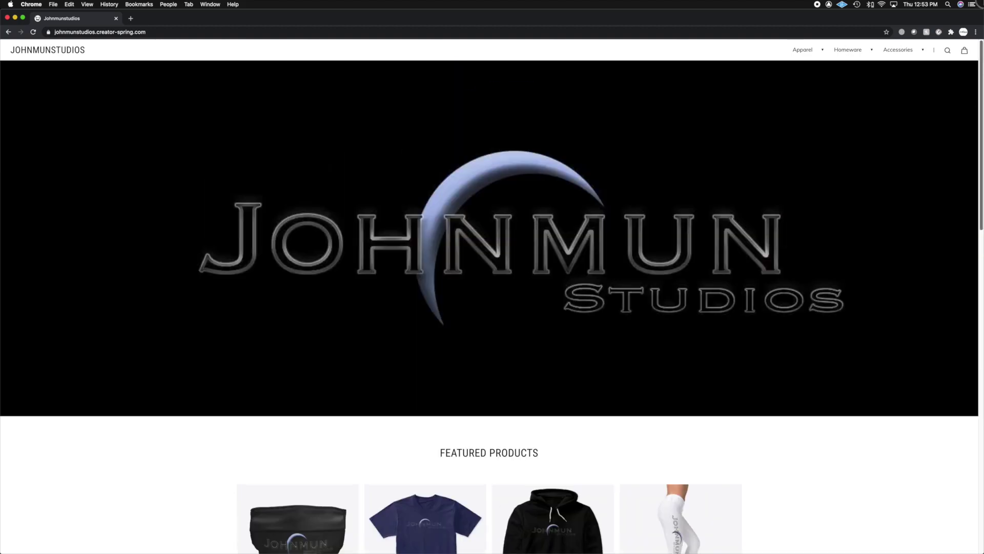